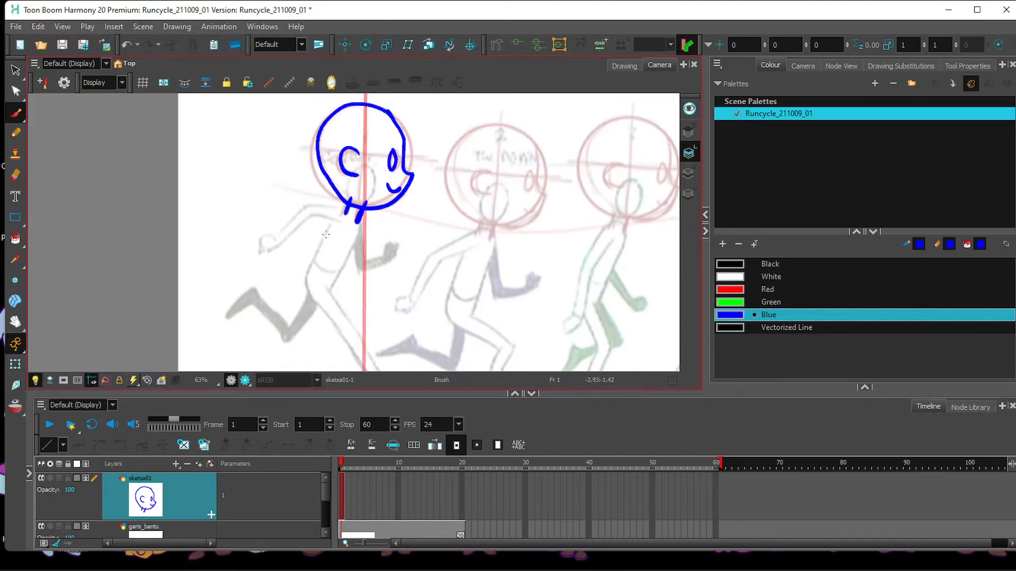
Redo the last neck stroke and trace the first run pose's neck, arms and torso in blue on frame 1.
key("ctrl+z")
left_click_drag(354, 218, 364, 201)
mouse_move(286, 236)
left_mouse_down()
mouse_move(308, 213)
mouse_move(344, 224)
left_mouse_up()
mouse_move(274, 240)
left_mouse_down()
mouse_move(302, 204)
mouse_move(348, 208)
left_mouse_up()
left_click_drag(272, 249, 280, 245)
mouse_move(333, 222)
left_mouse_down()
mouse_move(307, 273)
mouse_move(316, 304)
left_mouse_up()
mouse_move(311, 263)
left_mouse_down()
mouse_move(356, 250)
mouse_move(330, 297)
left_mouse_up()
mouse_move(363, 227)
left_mouse_down()
mouse_move(373, 257)
mouse_move(353, 255)
mouse_move(360, 275)
mouse_move(390, 256)
left_mouse_up()
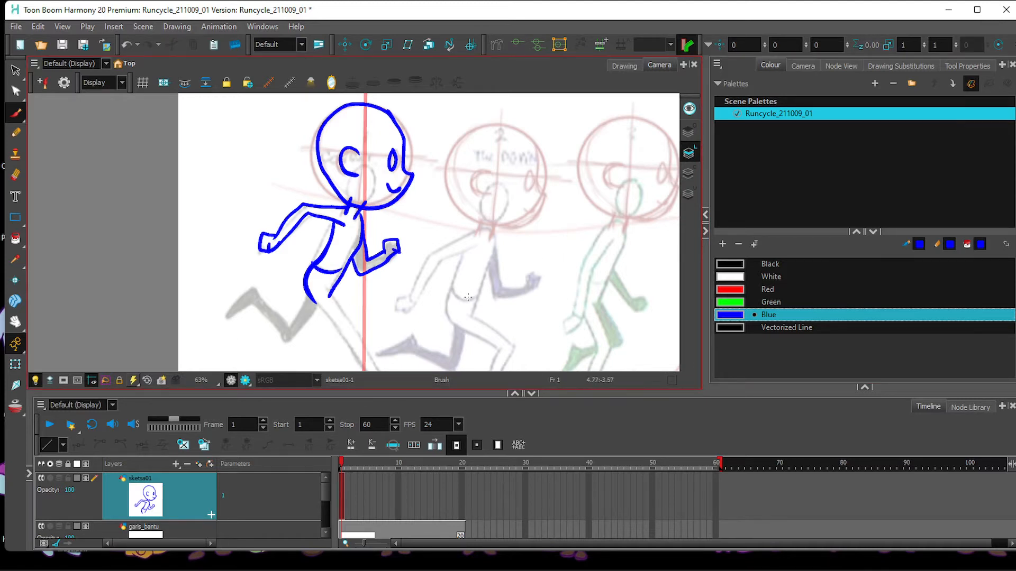
Trace the front and rear legs of the first run pose down to the feet on frame 1.
mouse_move(479, 307)
left_mouse_down()
mouse_move(471, 233)
mouse_move(459, 234)
left_mouse_up()
left_click_drag(320, 222, 385, 318)
mouse_move(303, 229)
left_mouse_down()
mouse_move(373, 322)
mouse_move(407, 301)
mouse_move(382, 332)
left_mouse_up()
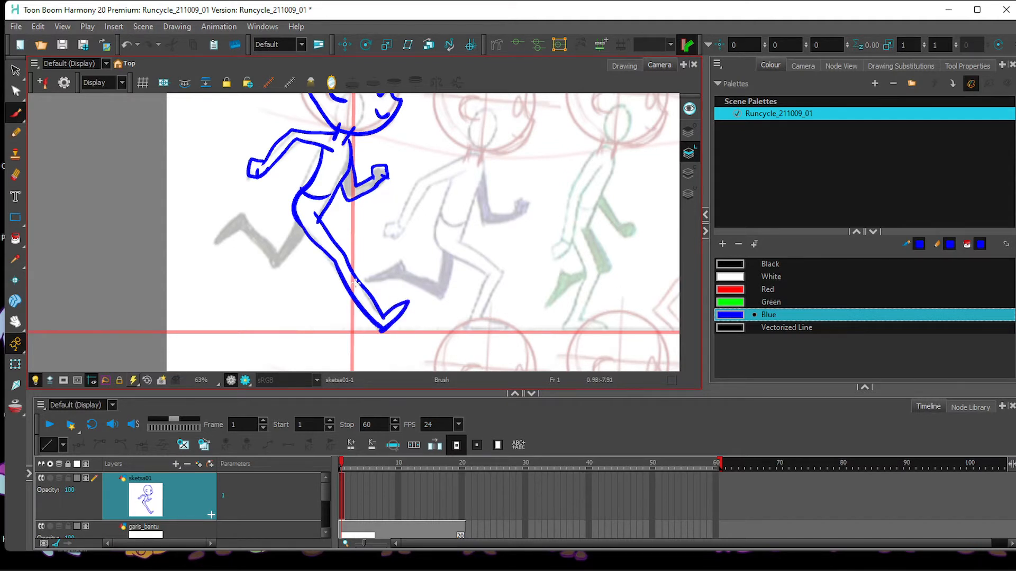
left_click_drag(212, 246, 246, 212)
key("ctrl+z")
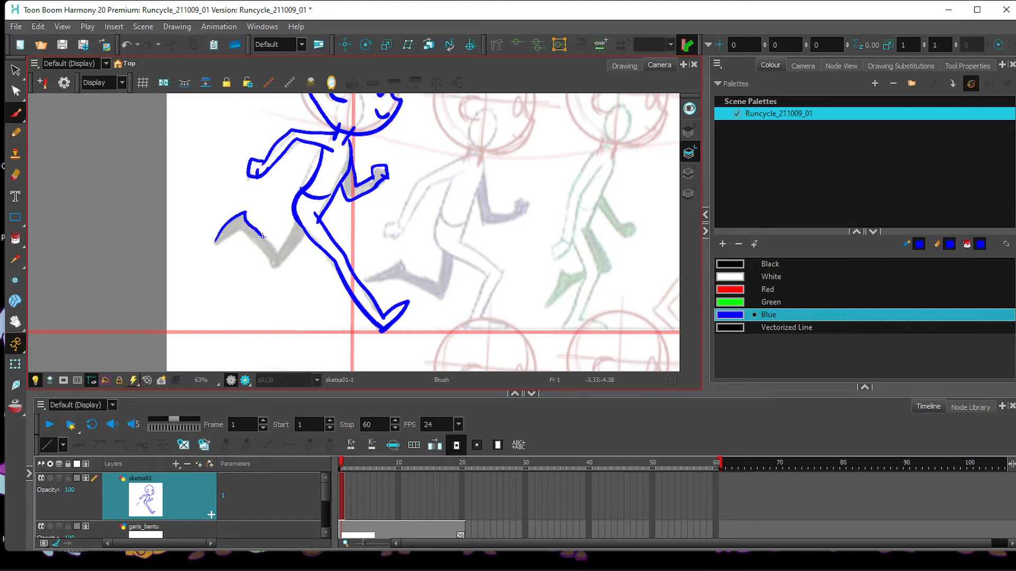
left_click_drag(275, 251, 293, 225)
left_click_drag(276, 265, 303, 235)
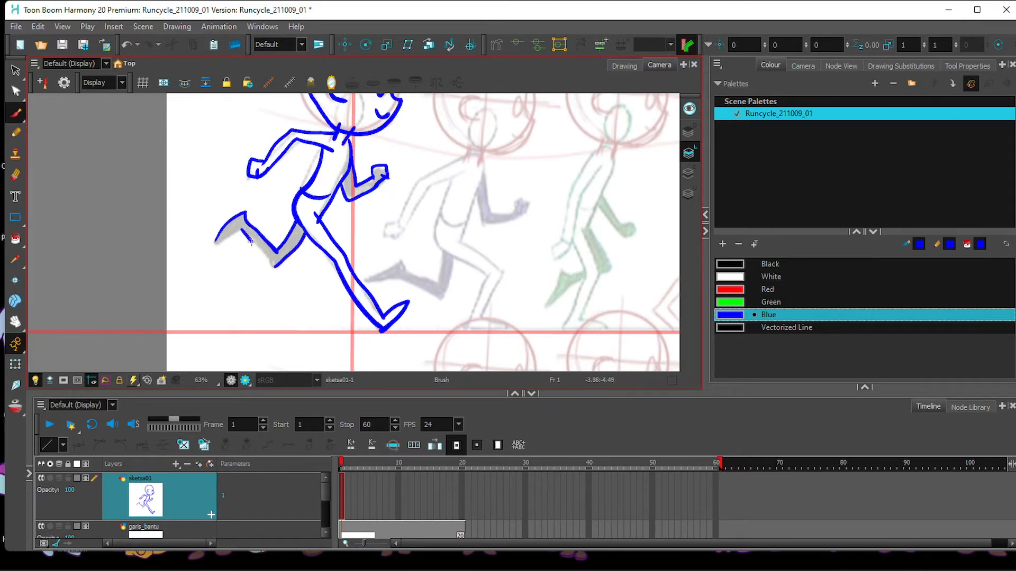
left_click_drag(215, 243, 234, 234)
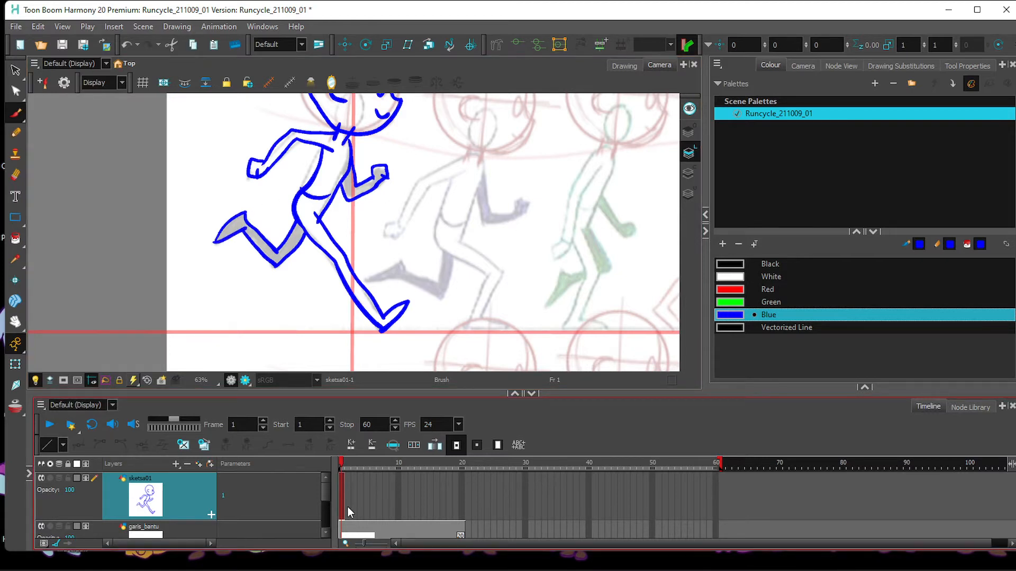
Shift the MB_runcycle_01 reference sheet on frame 1 so its second pose sits on the vertical guide line.
left_click(347, 508)
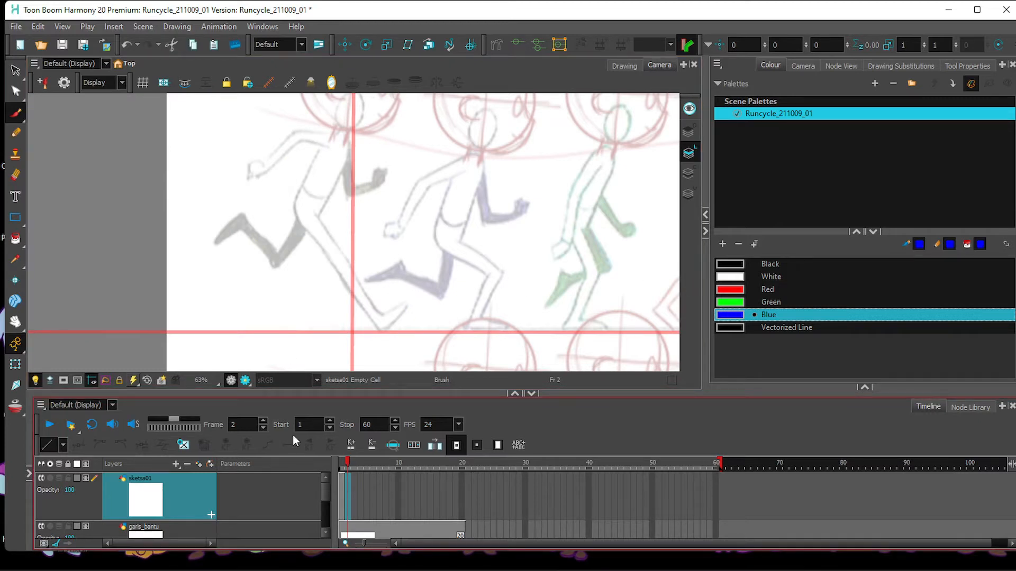
scroll(286, 520, "down", 5)
left_click(341, 513)
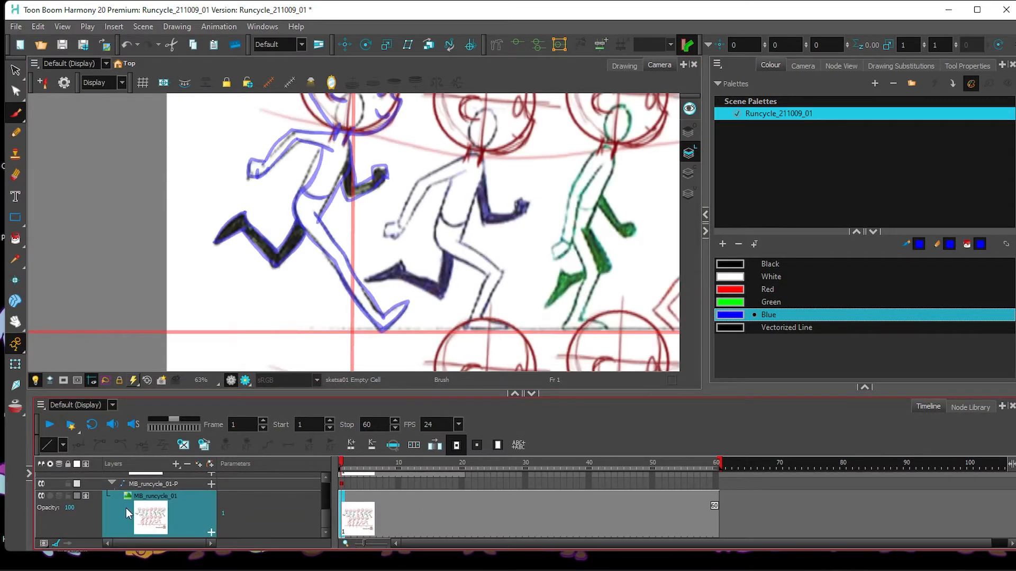
left_click(16, 364)
left_click(342, 483)
mouse_move(341, 218)
left_mouse_down()
mouse_move(211, 219)
mouse_move(220, 220)
left_mouse_up()
left_click_drag(567, 235, 562, 324)
mouse_move(433, 281)
left_mouse_down()
mouse_move(413, 265)
mouse_move(419, 273)
left_mouse_up()
left_click_drag(516, 308, 526, 236)
left_click_drag(508, 260, 504, 260)
key("1")
key("1")
scroll(341, 479, "up", 3)
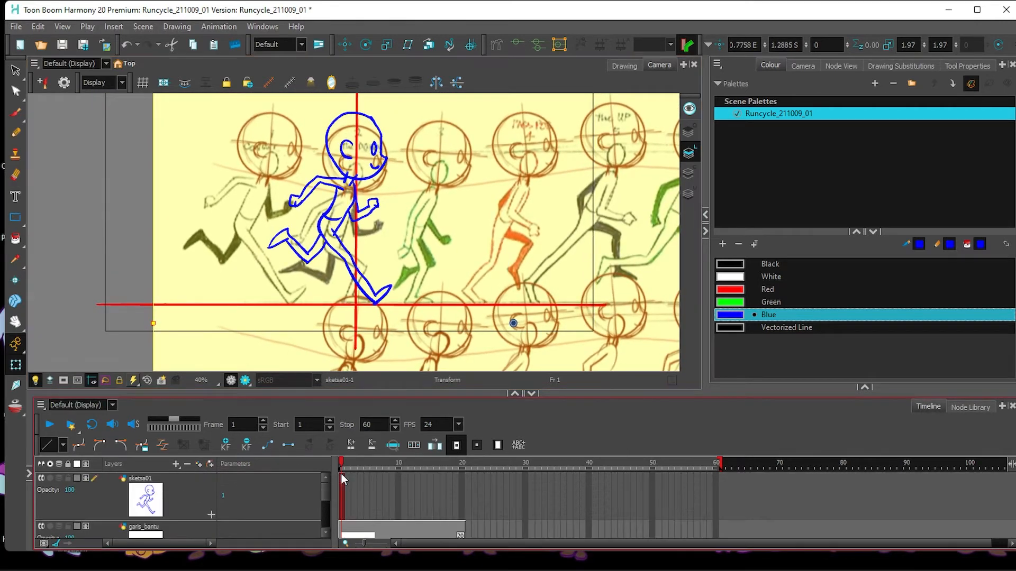
Trace the head, neck, arms and torso of the second pose on frame 2 of the sketsa01 layer.
left_click(347, 503)
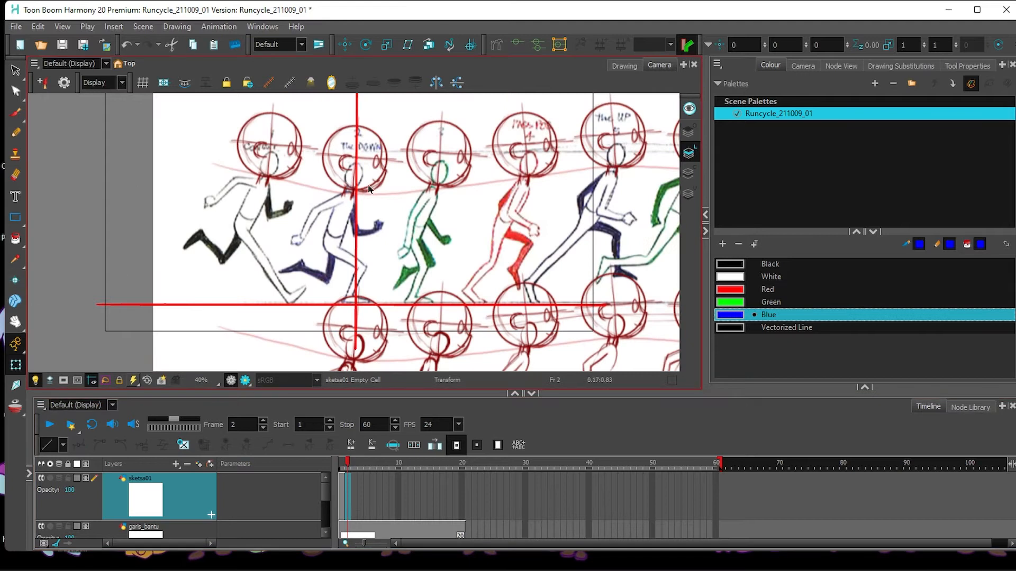
key("2")
key("2")
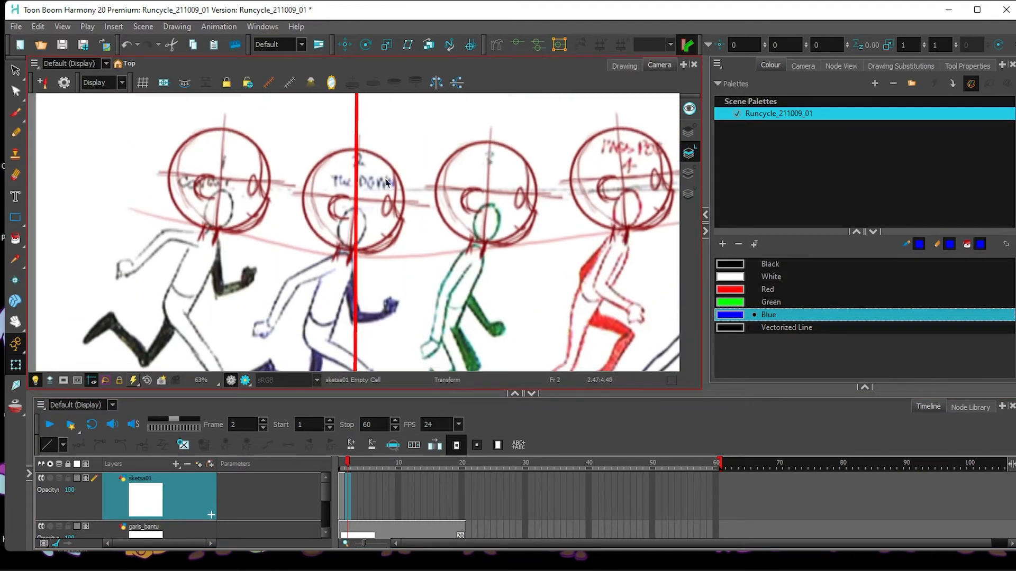
left_click(15, 114)
mouse_move(391, 166)
left_mouse_down()
mouse_move(336, 154)
mouse_move(311, 196)
mouse_move(352, 251)
mouse_move(390, 244)
mouse_move(395, 178)
mouse_move(383, 213)
mouse_move(333, 201)
mouse_move(338, 262)
left_mouse_up()
mouse_move(351, 250)
left_mouse_down()
mouse_move(283, 283)
mouse_move(253, 326)
mouse_move(267, 336)
mouse_move(285, 286)
mouse_move(321, 261)
mouse_move(348, 264)
mouse_move(296, 287)
mouse_move(273, 326)
left_mouse_up()
key("ctrl+z")
key("ctrl+z")
left_click_drag(295, 290, 272, 325)
left_click_drag(296, 290, 327, 276)
left_click_drag(254, 323, 266, 342)
left_click_drag(349, 262, 327, 344)
mouse_move(325, 278)
left_mouse_down()
mouse_move(305, 322)
mouse_move(330, 344)
mouse_move(356, 323)
mouse_move(392, 315)
left_mouse_up()
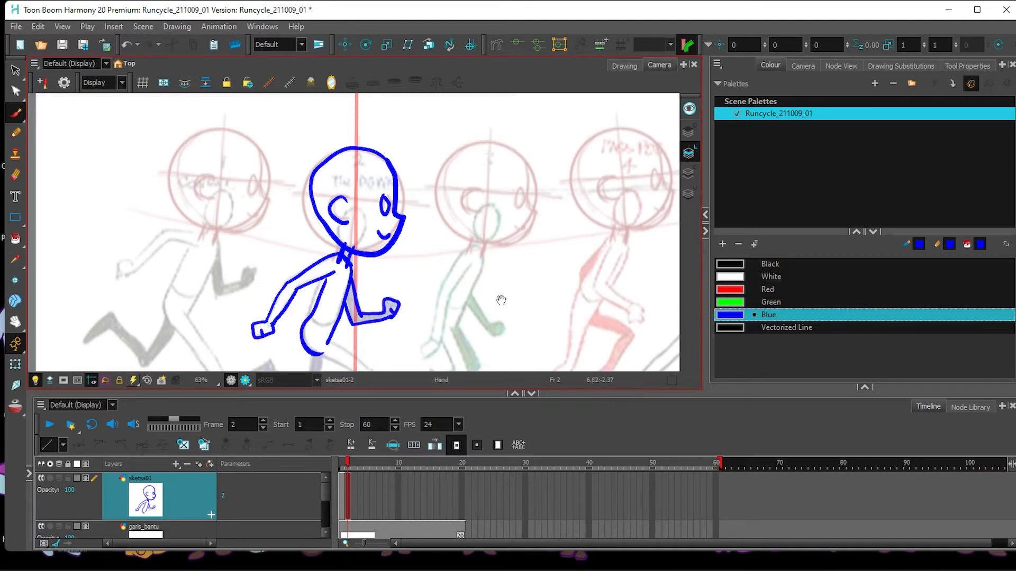
Trace both legs of the second pose on frame 2 and compare the drawing with frame 1.
left_click_drag(508, 295, 504, 187)
mouse_move(305, 212)
left_mouse_down()
mouse_move(332, 211)
mouse_move(345, 244)
mouse_move(369, 259)
left_mouse_up()
key("ctrl+z")
mouse_move(320, 229)
left_mouse_down()
mouse_move(367, 259)
mouse_move(343, 309)
mouse_move(352, 268)
mouse_move(331, 320)
mouse_move(345, 309)
left_mouse_up()
mouse_move(306, 245)
left_mouse_down()
mouse_move(282, 269)
mouse_move(306, 287)
mouse_move(319, 245)
left_mouse_up()
mouse_move(268, 268)
left_mouse_down()
mouse_move(228, 277)
mouse_move(260, 271)
left_mouse_up()
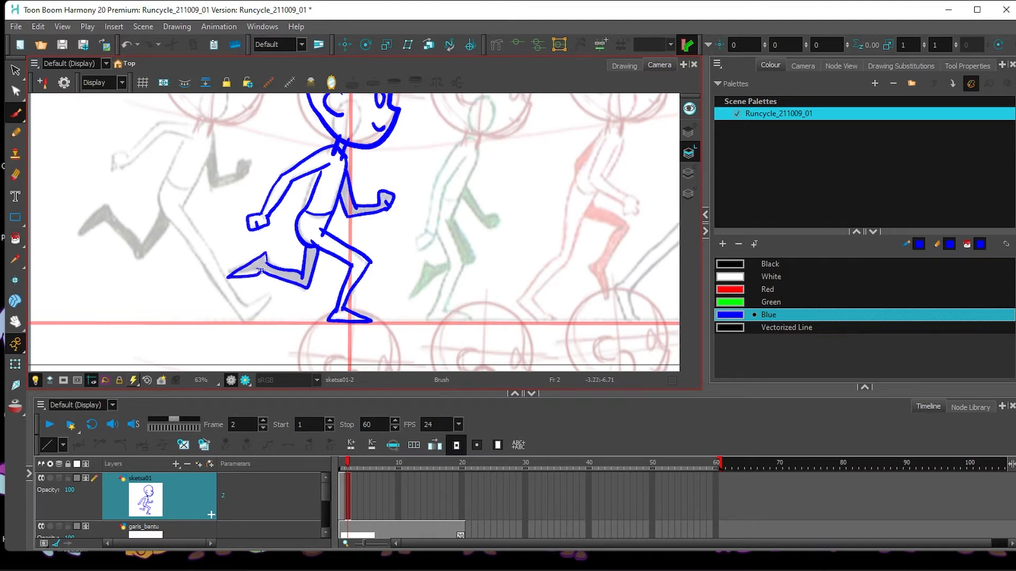
left_click(341, 497)
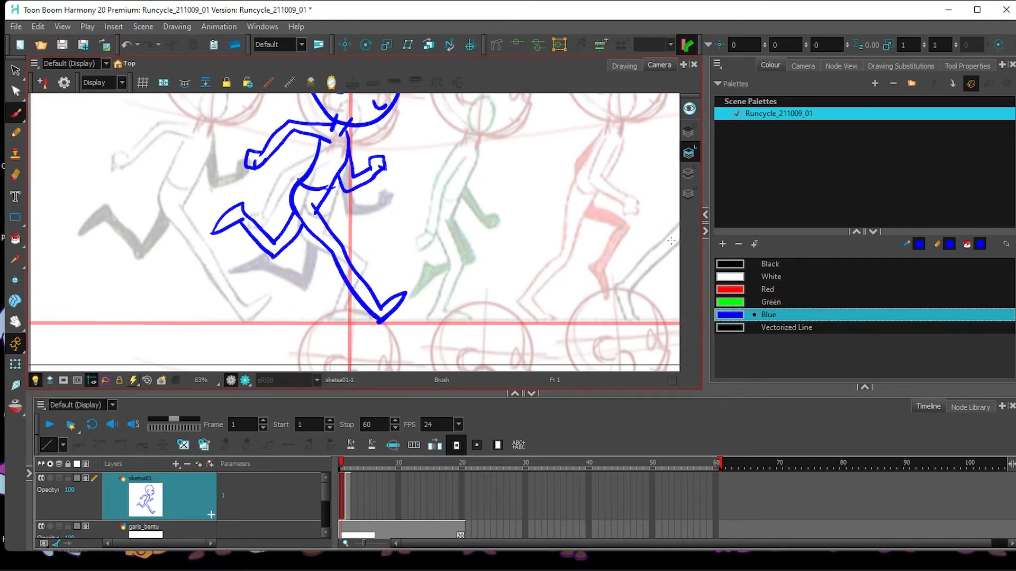
left_click(348, 497)
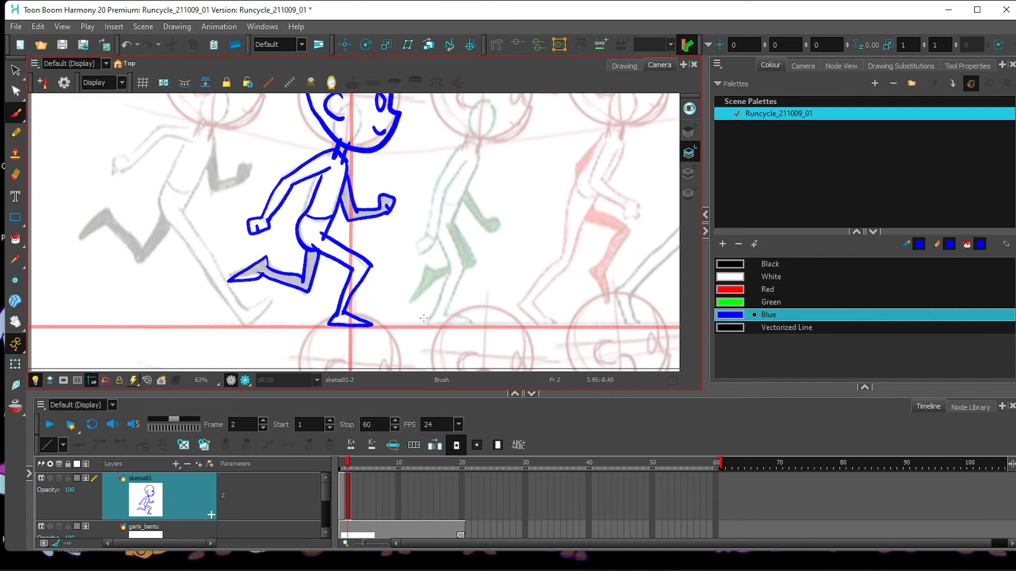
Shift the MB_runcycle_01 reference sheet on frame 4 so its third pose sits on the vertical guide line.
scroll(473, 229, "down", 2)
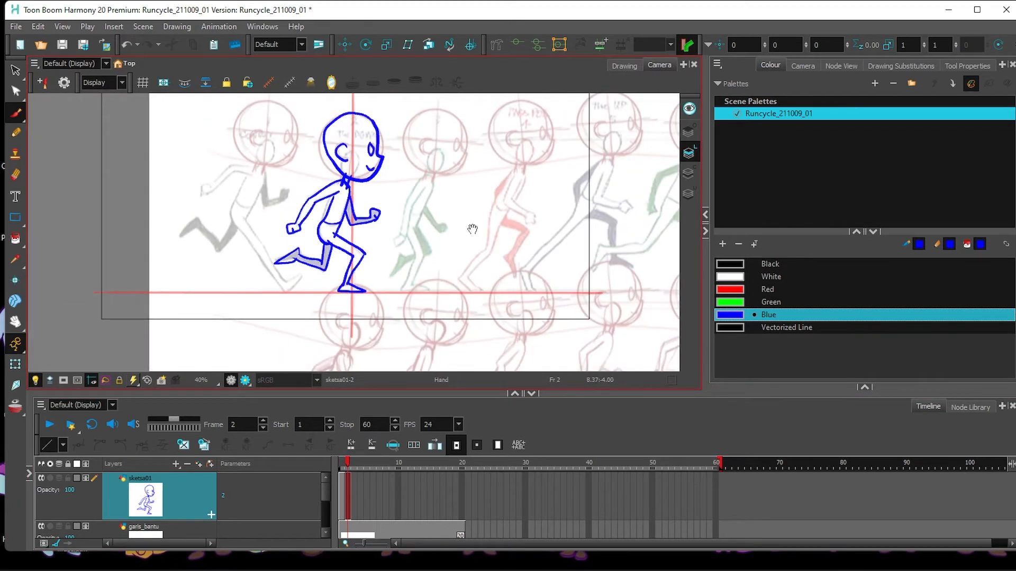
left_click_drag(473, 229, 468, 274)
left_click_drag(326, 495, 326, 521)
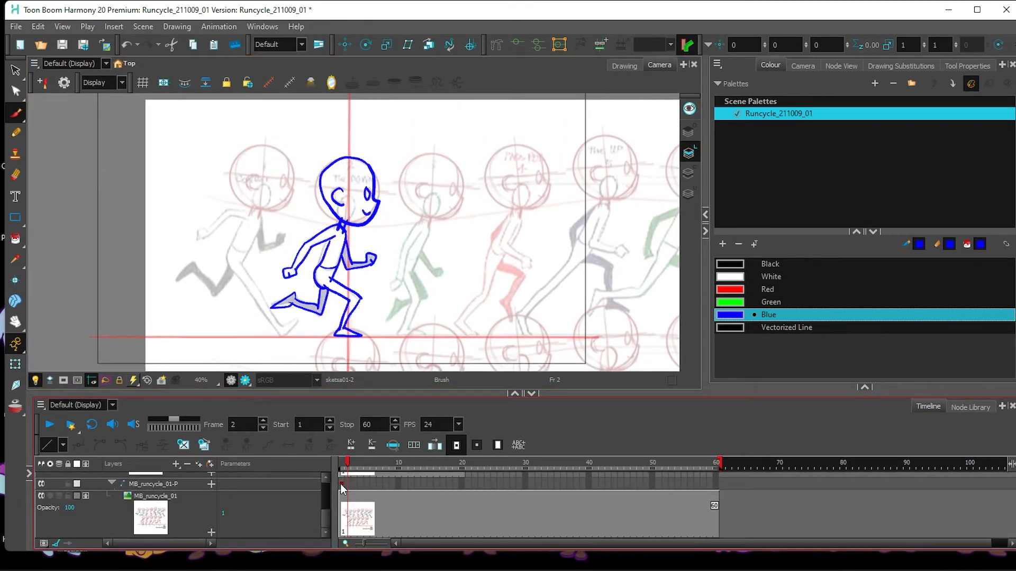
left_click(341, 485)
left_click(362, 512)
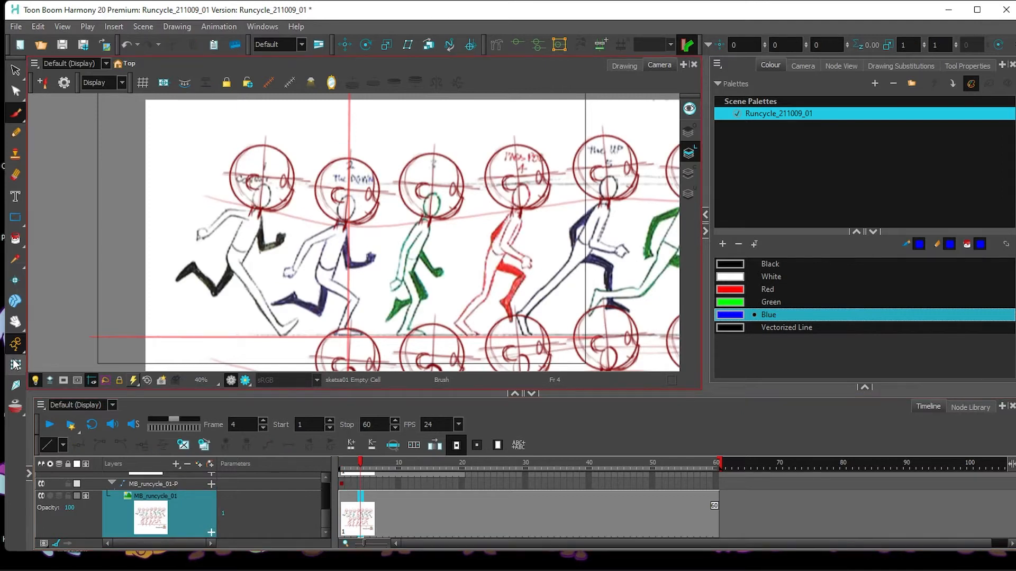
key("shift+t")
left_click_drag(411, 274, 384, 284)
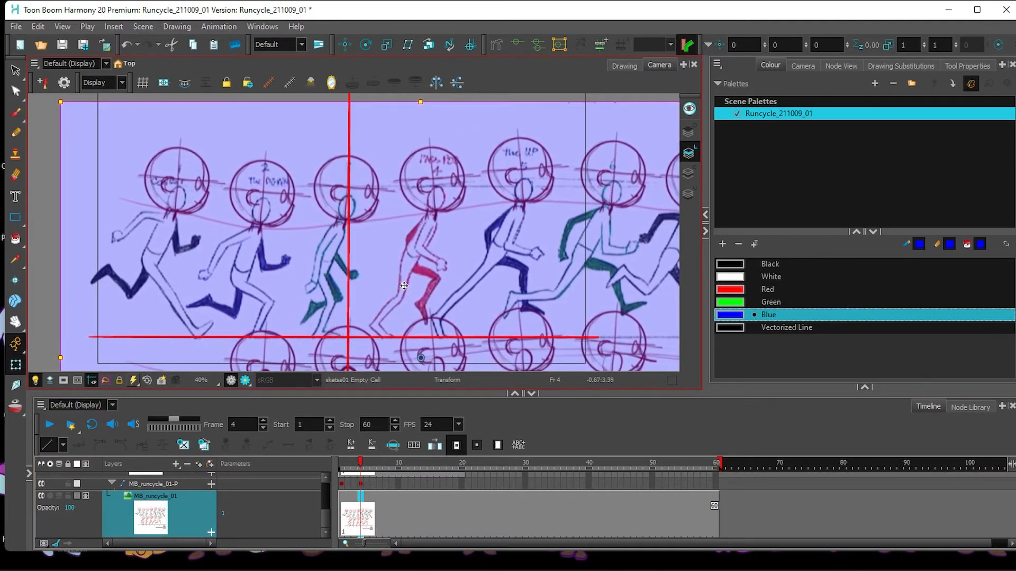
scroll(320, 479, "up", 5)
Move the reference layer's position keyframe on frame 4 to frame 3 and select sketsa01 at frame 3.
left_click(352, 497)
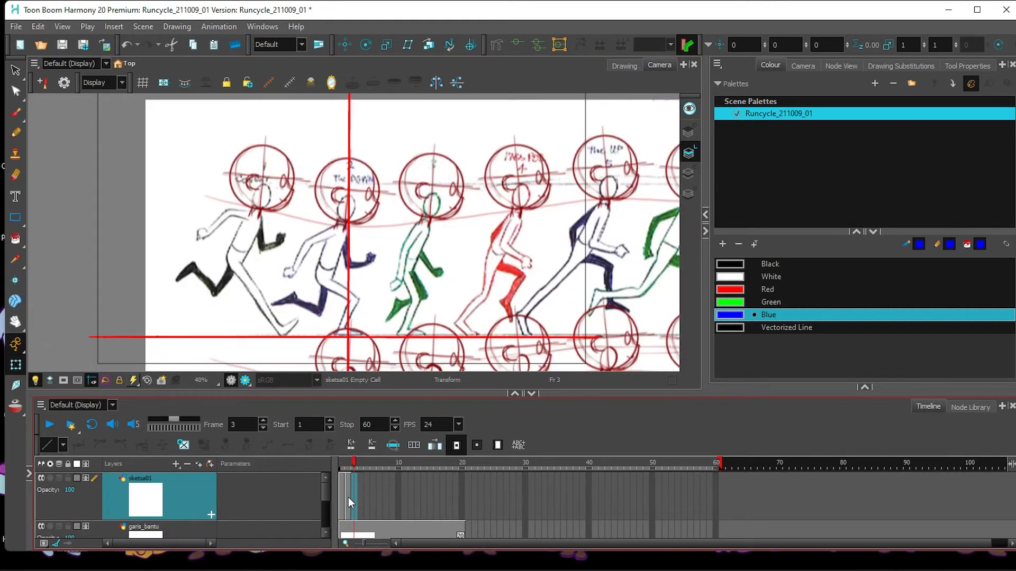
scroll(328, 508, "down", 3)
left_click(355, 484)
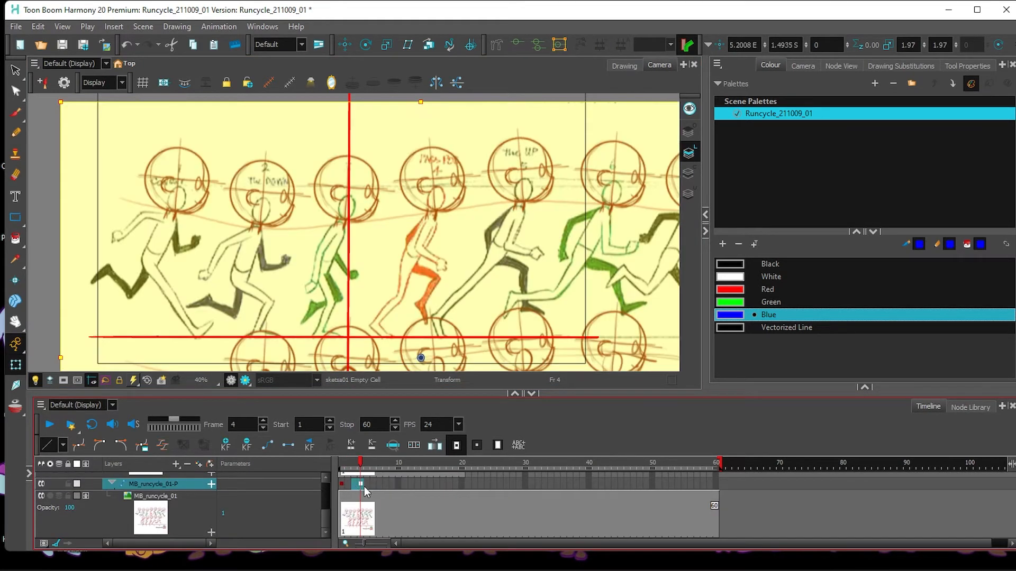
scroll(323, 487, "up", 3)
left_click(354, 496)
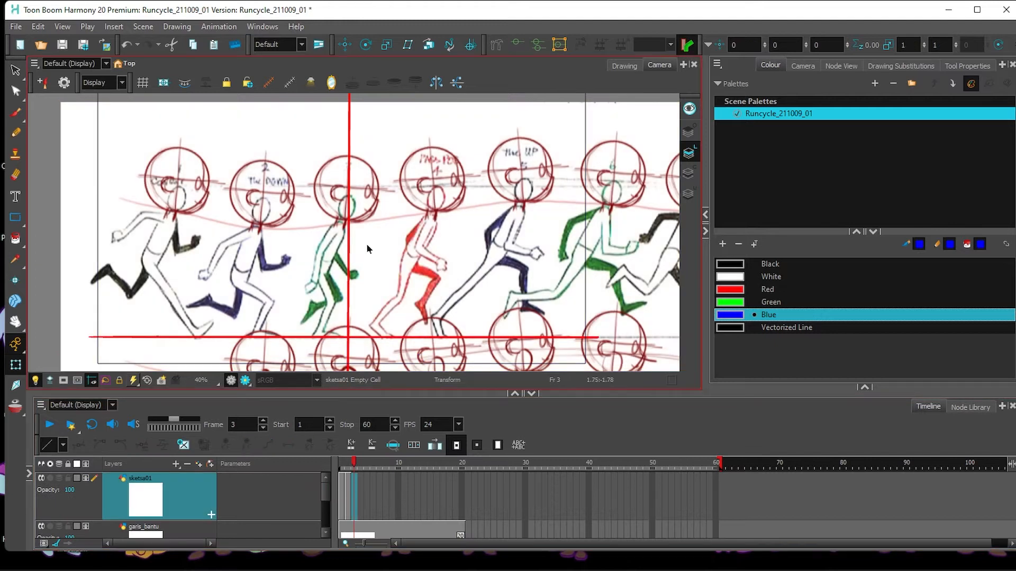
Trace the head, neck and arms of the third pose with the Brush on frame 3.
left_click(15, 112)
scroll(344, 233, "up", 4)
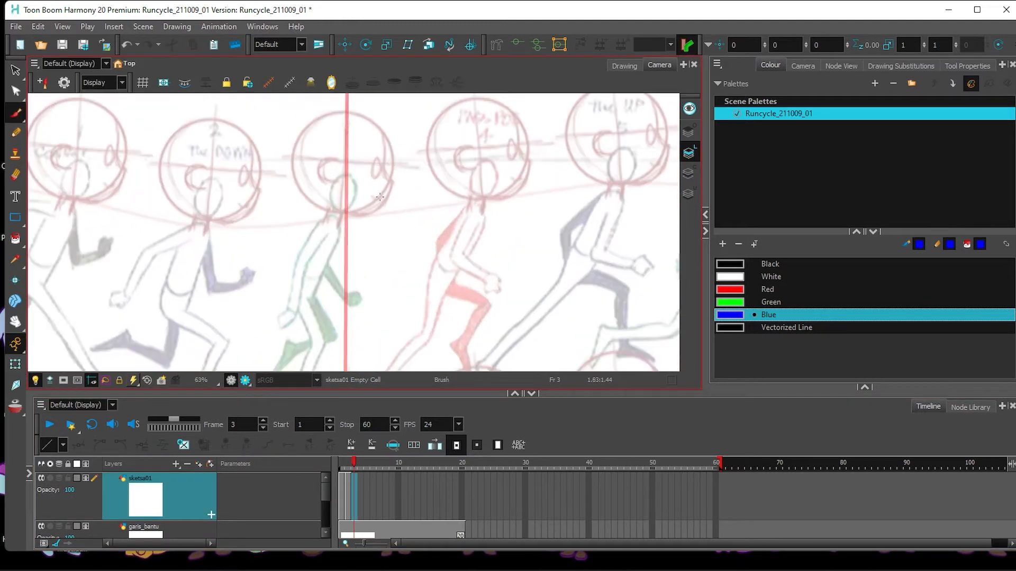
left_click_drag(340, 212, 321, 247)
mouse_move(369, 159)
left_mouse_down()
mouse_move(294, 181)
mouse_move(306, 246)
mouse_move(370, 160)
mouse_move(381, 168)
mouse_move(413, 246)
mouse_move(356, 284)
left_mouse_up()
left_click_drag(386, 213, 384, 214)
left_click_drag(377, 256, 390, 259)
Trace the torso and both legs of the third pose on frame 3.
left_click_drag(434, 294, 461, 221)
left_click_drag(361, 188, 348, 217)
left_click_drag(369, 207, 366, 223)
left_click_drag(347, 217, 308, 272)
mouse_move(346, 241)
left_mouse_down()
mouse_move(318, 283)
mouse_move(311, 334)
left_mouse_up()
mouse_move(309, 273)
left_mouse_down()
mouse_move(302, 331)
mouse_move(340, 294)
left_mouse_up()
mouse_move(344, 217)
left_mouse_down()
mouse_move(325, 244)
mouse_move(335, 314)
mouse_move(300, 334)
left_mouse_up()
mouse_move(348, 286)
left_mouse_down()
mouse_move(368, 321)
mouse_move(376, 313)
mouse_move(381, 323)
left_mouse_up()
mouse_move(300, 340)
left_mouse_down()
mouse_move(336, 241)
mouse_move(339, 317)
mouse_move(358, 337)
mouse_move(354, 321)
left_mouse_up()
mouse_move(359, 206)
left_mouse_down()
mouse_move(375, 258)
mouse_move(352, 324)
left_mouse_up()
mouse_move(366, 206)
left_mouse_down()
mouse_move(390, 258)
mouse_move(333, 263)
mouse_move(308, 305)
mouse_move(350, 275)
mouse_move(358, 214)
mouse_move(350, 306)
left_mouse_up()
Shift the reference sheet at its frame 3 keyframe so the fourth pose sits on the vertical guide line.
key("1")
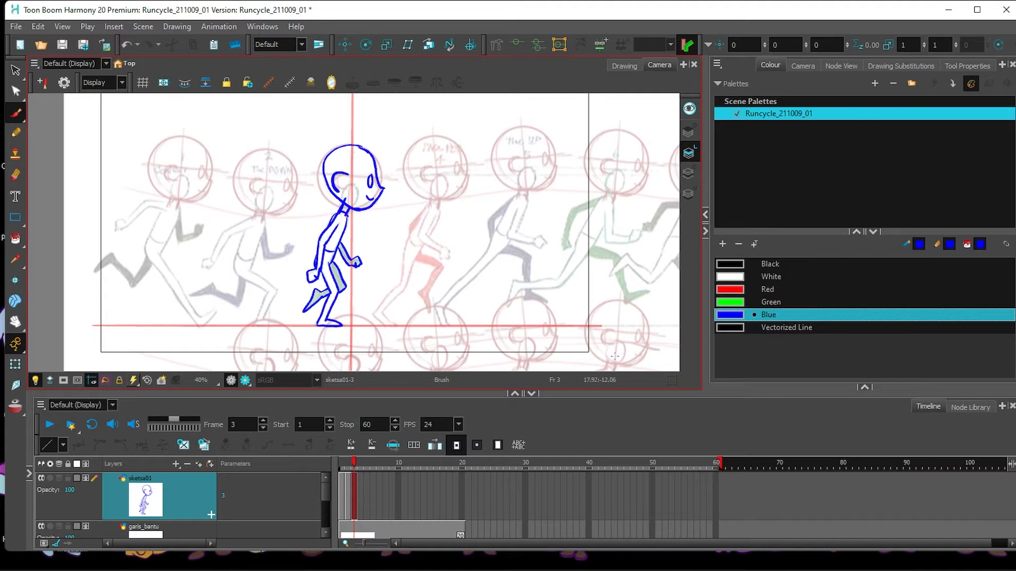
scroll(328, 512, "down", 5)
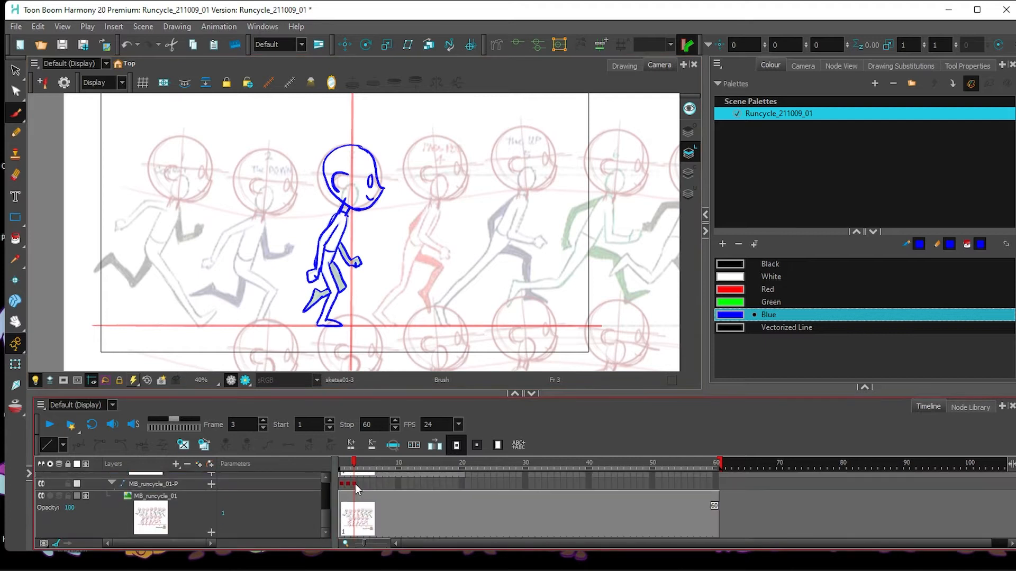
left_click(357, 483)
left_click(15, 365)
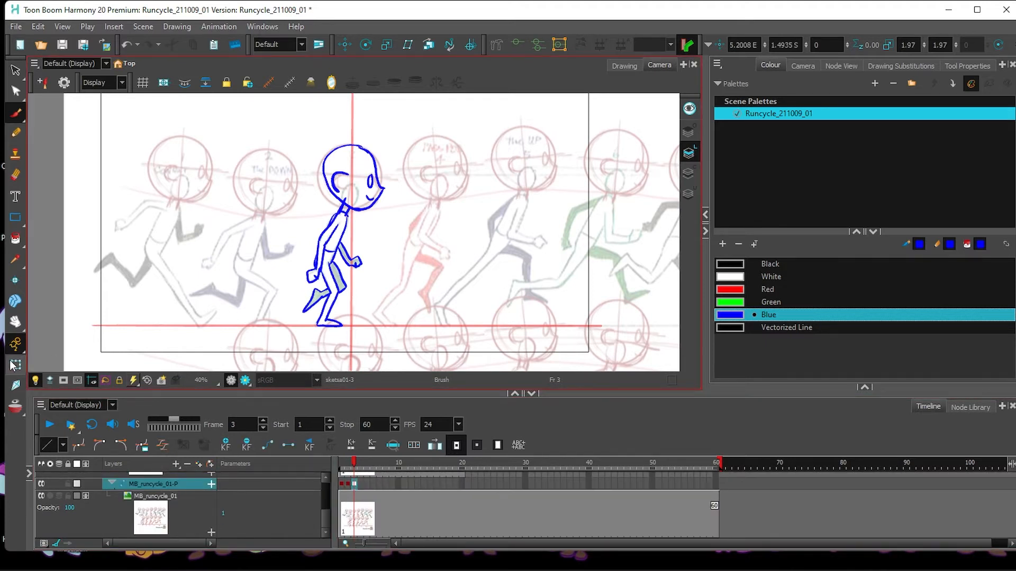
left_click_drag(398, 247, 318, 250)
scroll(355, 492, "up", 5)
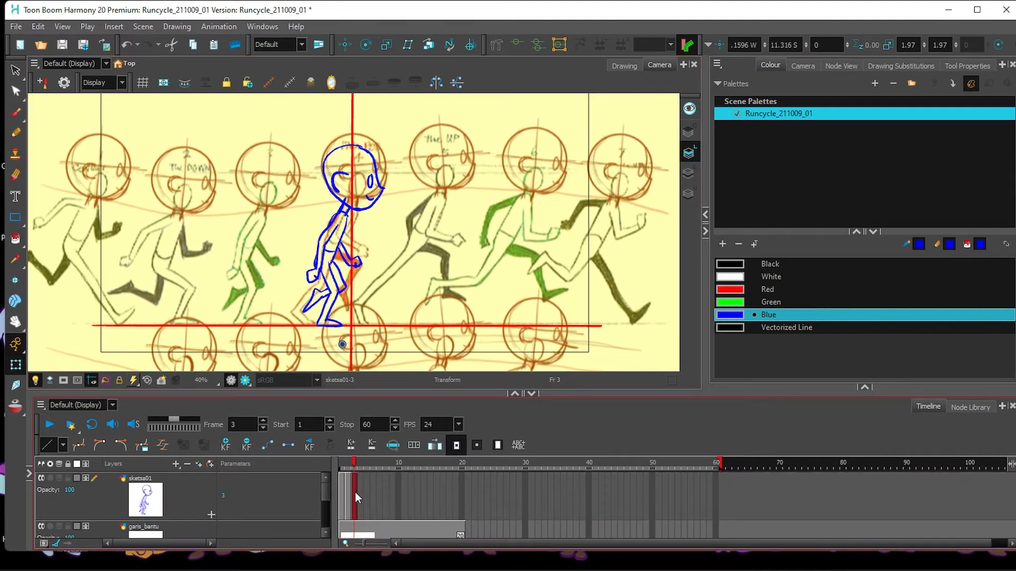
Trace the head, torso and arms of the fourth pose with the Brush on frame 4 of sketsa01.
left_click(362, 505)
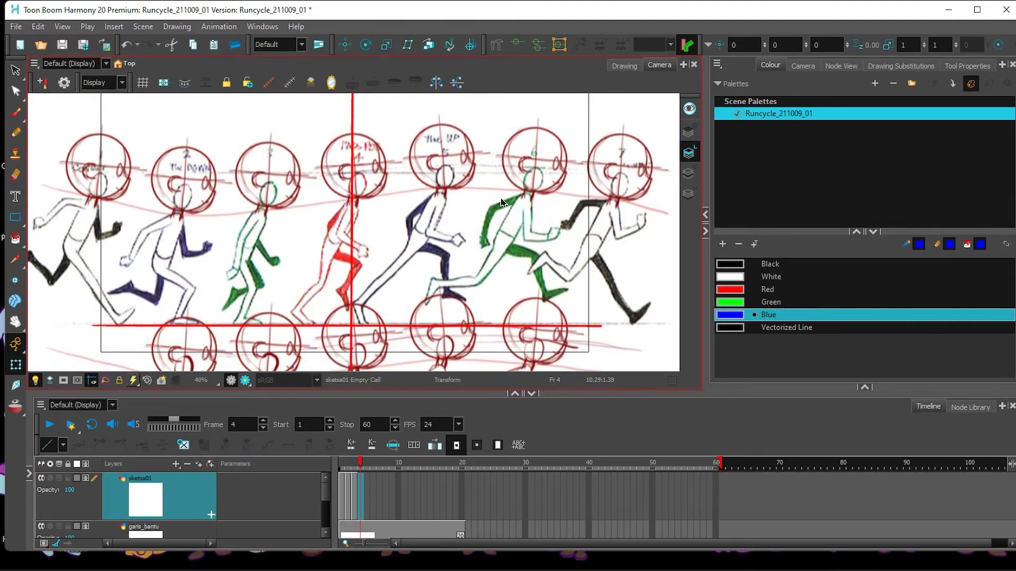
scroll(501, 202, "up", 2)
left_click(16, 26)
left_click(29, 98)
key("alt+b")
mouse_move(396, 200)
left_mouse_down()
mouse_move(345, 179)
mouse_move(344, 276)
mouse_move(382, 281)
left_mouse_up()
mouse_move(388, 212)
left_mouse_down()
mouse_move(387, 241)
mouse_move(349, 249)
mouse_move(357, 248)
left_mouse_up()
mouse_move(394, 197)
left_mouse_down()
mouse_move(410, 241)
mouse_move(371, 280)
mouse_move(355, 277)
left_mouse_up()
mouse_move(386, 252)
left_mouse_down()
mouse_move(397, 253)
mouse_move(346, 289)
left_mouse_up()
mouse_move(361, 274)
left_mouse_down()
mouse_move(356, 290)
mouse_move(383, 189)
mouse_move(336, 274)
left_mouse_up()
mouse_move(367, 203)
left_mouse_down()
mouse_move(353, 224)
mouse_move(406, 276)
mouse_move(402, 268)
left_mouse_up()
mouse_move(363, 204)
left_mouse_down()
mouse_move(342, 241)
mouse_move(369, 262)
left_mouse_up()
Finish tracing the legs of the fourth pose on frame 4 and undo the extra last stroke.
mouse_move(394, 195)
left_mouse_down()
mouse_move(351, 284)
mouse_move(390, 287)
mouse_move(374, 329)
left_mouse_up()
mouse_move(385, 287)
left_mouse_down()
mouse_move(372, 319)
mouse_move(381, 358)
mouse_move(375, 329)
left_mouse_up()
left_click_drag(479, 281, 515, 195)
mouse_move(372, 178)
left_mouse_down()
mouse_move(359, 242)
mouse_move(324, 283)
mouse_move(357, 296)
mouse_move(341, 268)
mouse_move(389, 188)
left_mouse_up()
key("ctrl+z")
Shift the reference sheet at its frame 3 keyframe so the fifth pose sits on the vertical guide line.
key("1")
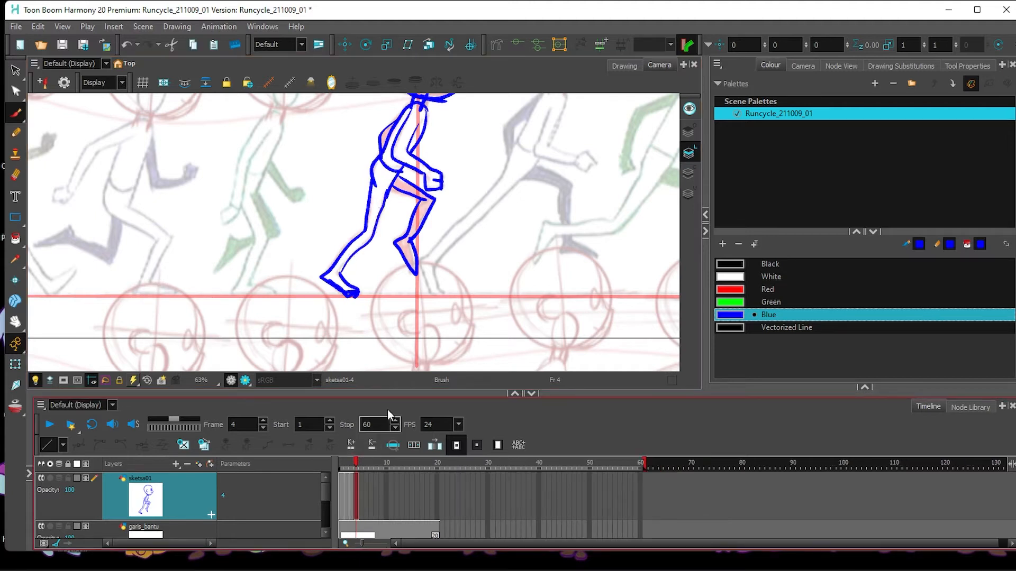
key("2")
key("2")
key("1")
key("1")
key("1")
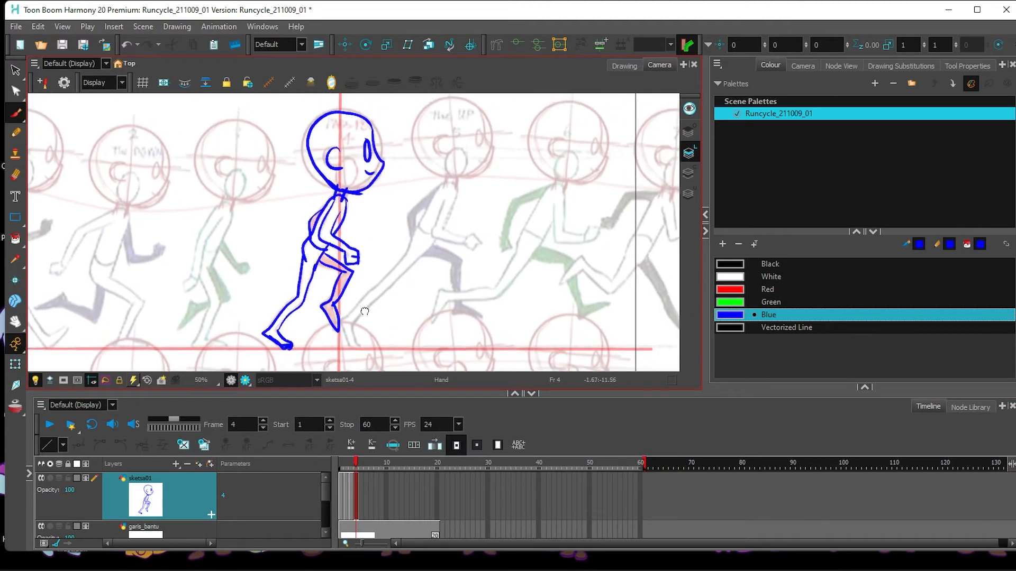
scroll(330, 505, "down", 1)
left_click_drag(329, 505, 329, 521)
left_click(351, 501)
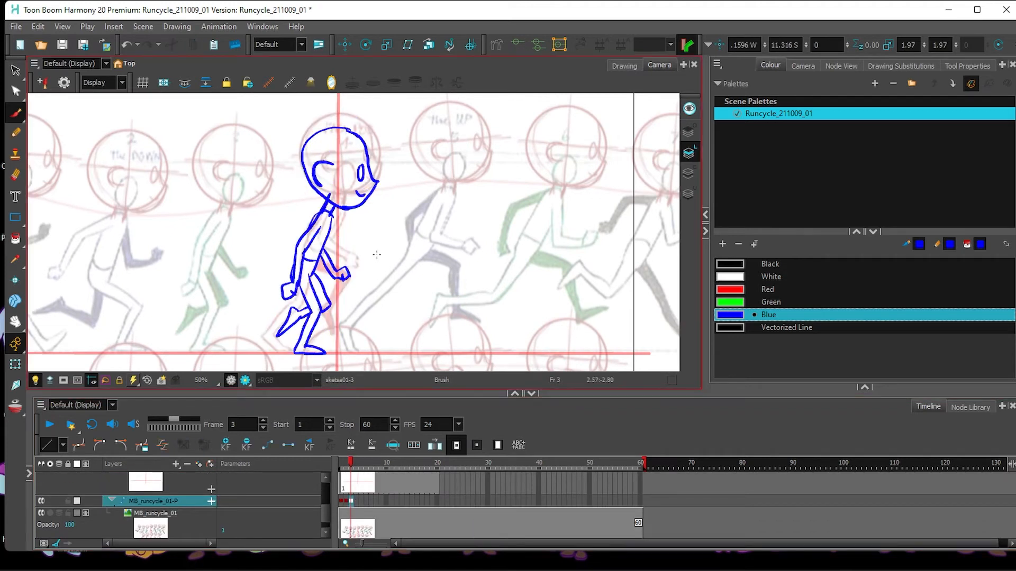
left_click(16, 70)
left_click(17, 365)
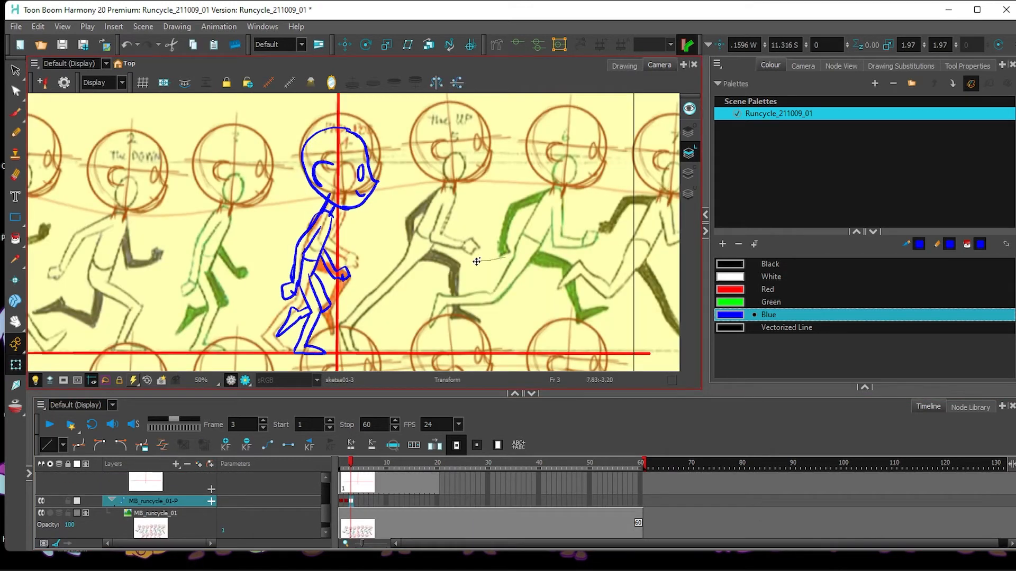
left_click_drag(502, 248, 394, 248)
left_click_drag(326, 514, 321, 467)
Trace the head, neck, torso and arms of the fifth pose with the Brush on frame 5 of sketsa01.
left_click(356, 500)
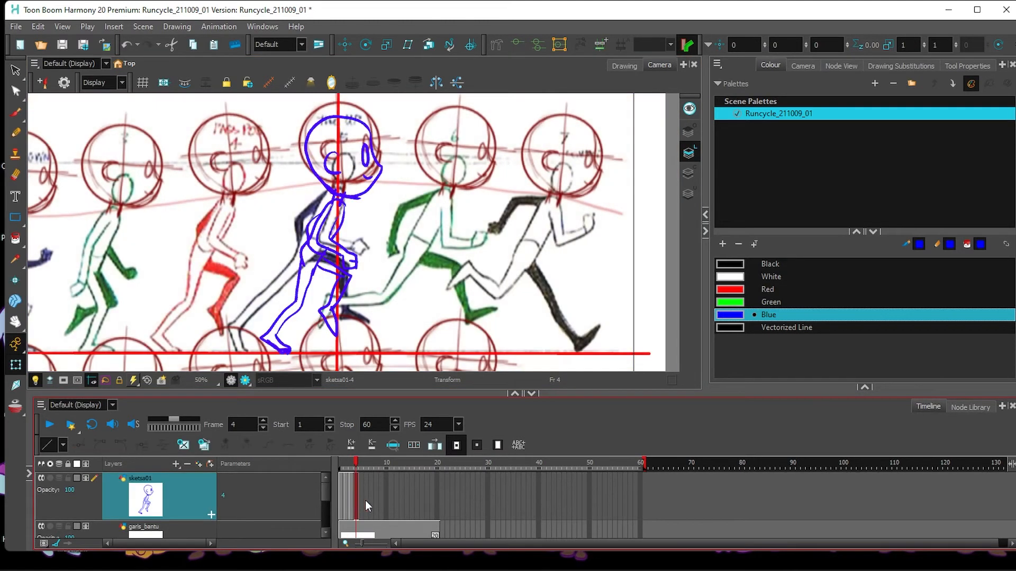
left_click(361, 503)
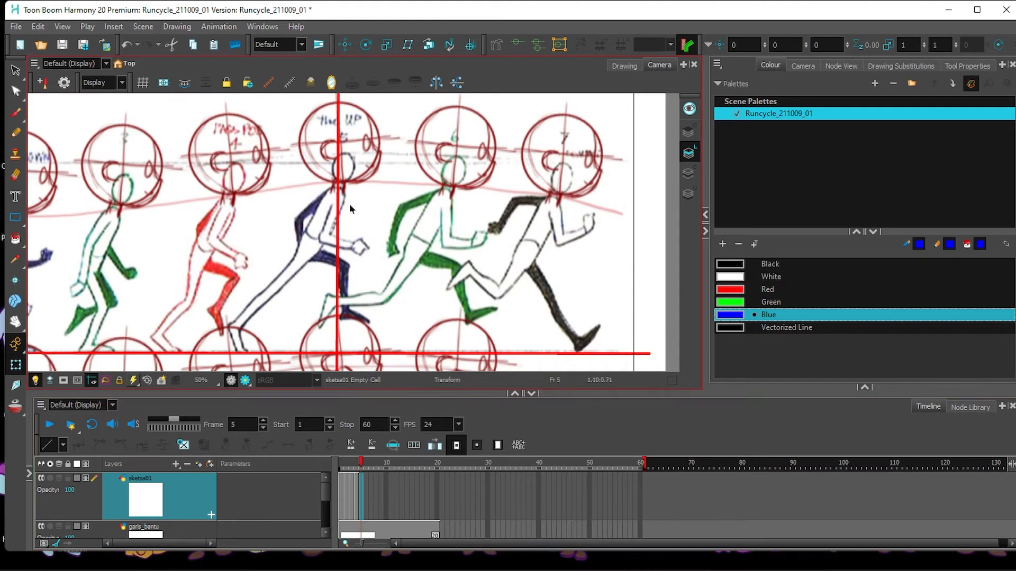
left_click(16, 112)
mouse_move(304, 137)
left_mouse_down()
mouse_move(328, 103)
mouse_move(374, 139)
mouse_move(380, 158)
mouse_move(350, 182)
left_mouse_up()
mouse_move(370, 139)
left_mouse_down()
mouse_move(364, 155)
mouse_move(369, 136)
left_mouse_up()
mouse_move(338, 143)
left_mouse_down()
mouse_move(332, 161)
mouse_move(347, 179)
mouse_move(295, 260)
left_mouse_up()
mouse_move(332, 186)
left_mouse_down()
mouse_move(313, 244)
mouse_move(352, 249)
left_mouse_up()
left_click_drag(343, 195, 346, 245)
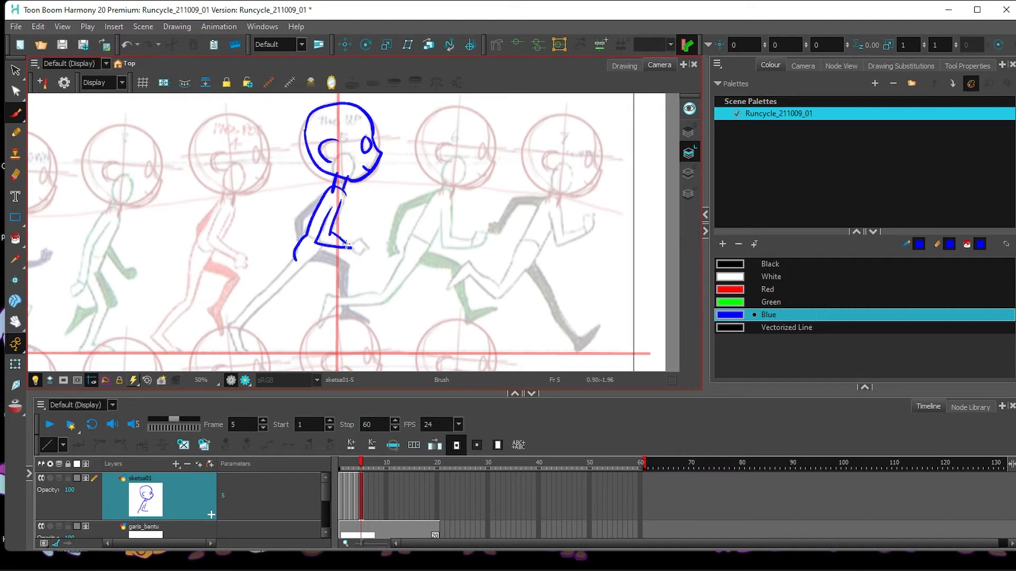
key("ctrl+z")
left_click_drag(359, 237, 352, 245)
left_click_drag(317, 206, 303, 246)
left_click_drag(348, 193, 327, 236)
Trace the extended rear leg and the bent front leg of the fifth pose on frame 5.
left_click(238, 326)
left_click_drag(241, 329, 254, 355)
mouse_move(236, 321)
left_mouse_down()
mouse_move(239, 354)
mouse_move(251, 319)
mouse_move(285, 282)
left_mouse_up()
key("ctrl+z")
mouse_move(241, 328)
left_mouse_down()
mouse_move(295, 273)
mouse_move(260, 292)
mouse_move(315, 259)
mouse_move(341, 266)
mouse_move(340, 312)
left_mouse_up()
mouse_move(312, 248)
left_mouse_down()
mouse_move(345, 266)
mouse_move(349, 311)
mouse_move(369, 321)
left_mouse_up()
scroll(326, 495, "down", 3)
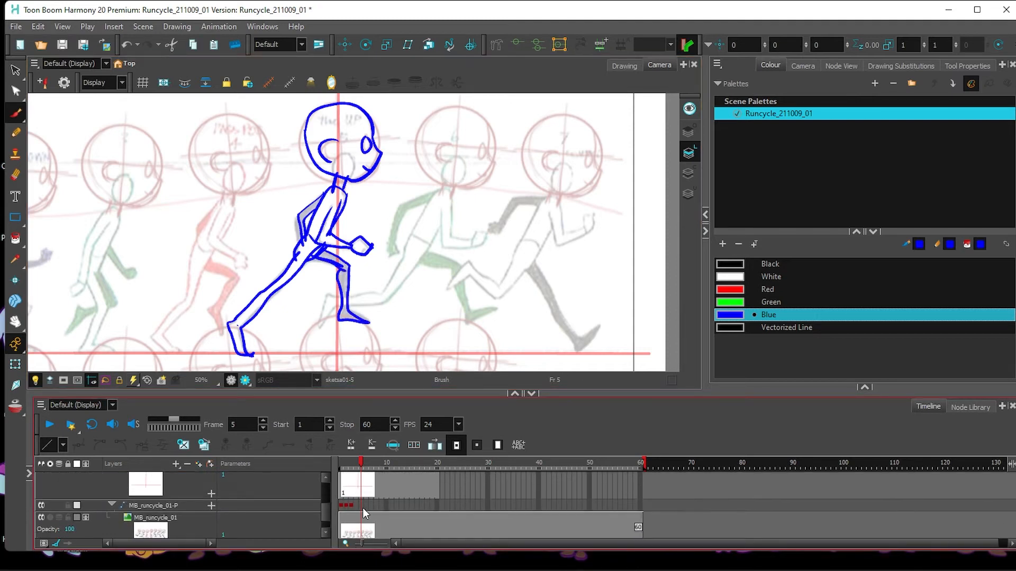
Shift the reference sheet at frame 6 so the sixth pose sits on the vertical guide line.
left_click(365, 506)
left_click(15, 364)
left_click_drag(428, 259, 308, 259)
Trace the head, neck and rear arm of the sixth pose with the Brush on frame 6 of sketsa01.
scroll(328, 488, "up", 3)
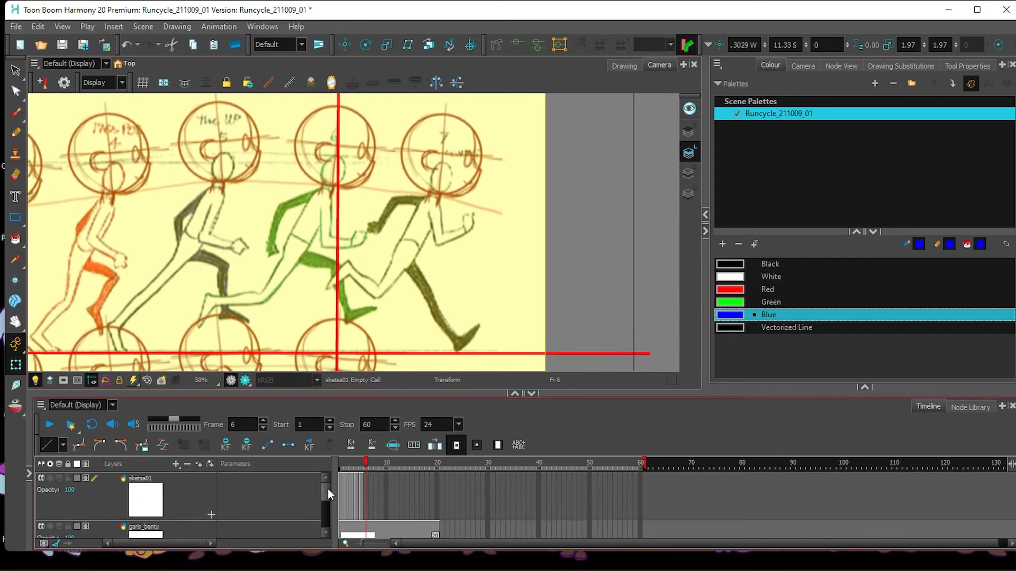
left_click(366, 507)
key("alt+b")
mouse_move(361, 115)
left_mouse_down()
mouse_move(306, 119)
mouse_move(302, 155)
mouse_move(330, 183)
mouse_move(366, 133)
mouse_move(367, 173)
mouse_move(347, 188)
left_mouse_up()
mouse_move(365, 149)
left_mouse_down()
mouse_move(366, 164)
mouse_move(330, 165)
mouse_move(332, 197)
mouse_move(280, 256)
left_mouse_up()
mouse_move(301, 198)
left_mouse_down()
mouse_move(277, 209)
mouse_move(277, 237)
mouse_move(287, 214)
mouse_move(279, 252)
left_mouse_up()
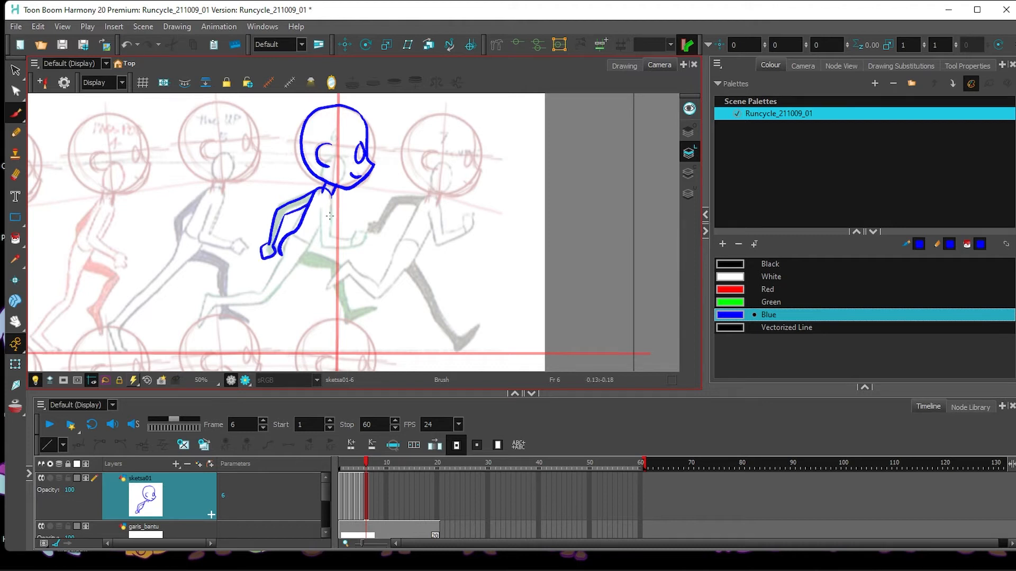
Trace the torso, front arm and both legs of the sixth pose on frame 6, undoing the stray stroke.
mouse_move(361, 245)
left_mouse_down()
mouse_move(309, 245)
mouse_move(301, 262)
left_mouse_up()
key("ctrl+z")
mouse_move(263, 291)
left_mouse_down()
mouse_move(284, 257)
mouse_move(261, 295)
mouse_move(216, 296)
mouse_move(203, 320)
mouse_move(280, 287)
mouse_move(311, 243)
mouse_move(332, 268)
mouse_move(340, 264)
mouse_move(349, 314)
left_mouse_up()
mouse_move(330, 264)
left_mouse_down()
mouse_move(350, 320)
mouse_move(378, 309)
left_mouse_up()
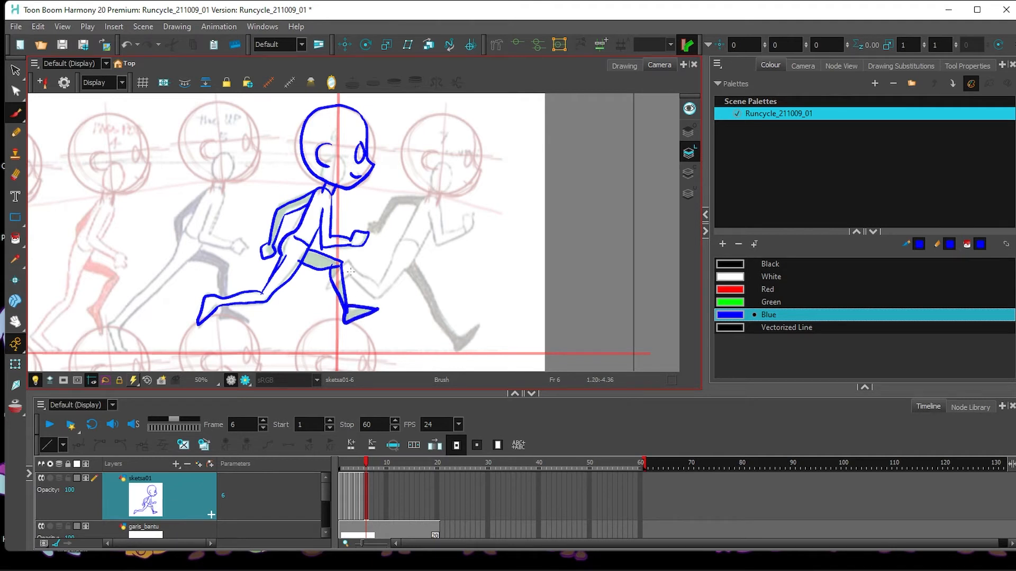
Shift the reference sheet at its frame 6 keyframe so the seventh pose sits on the vertical guide line.
scroll(339, 499, "down", 1)
left_click(365, 535)
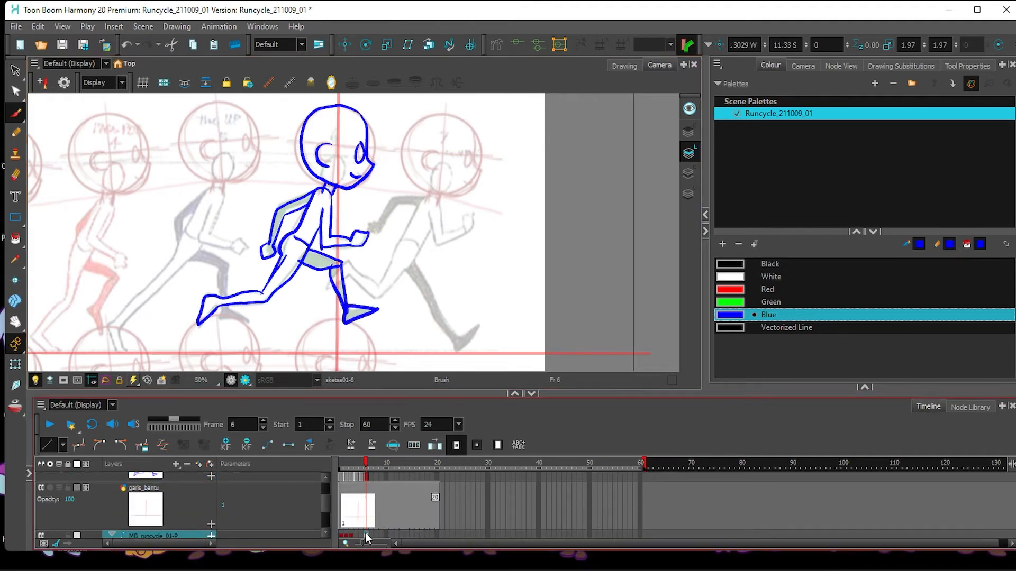
left_click(15, 363)
left_click_drag(433, 245, 322, 245)
Trace the whole seventh pose with the Brush on frame 7 of sketsa01, redoing the first head stroke.
left_click(370, 476)
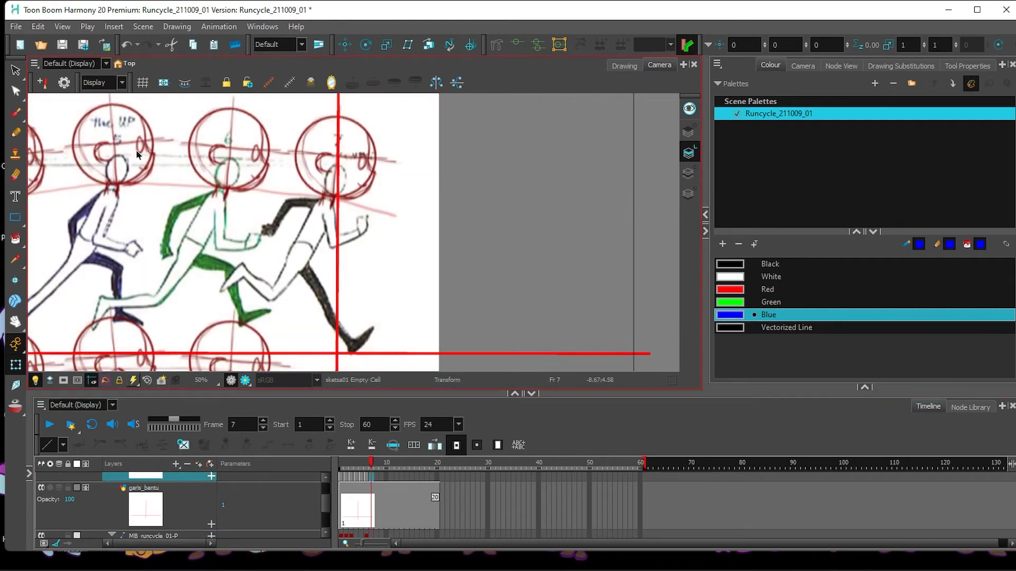
left_click(15, 132)
left_click(15, 112)
mouse_move(359, 122)
left_mouse_down()
mouse_move(302, 157)
mouse_move(334, 198)
mouse_move(365, 189)
mouse_move(369, 165)
left_mouse_up()
key("ctrl+z")
mouse_move(354, 123)
left_mouse_down()
mouse_move(371, 158)
mouse_move(318, 164)
mouse_move(322, 205)
left_mouse_up()
mouse_move(329, 197)
left_mouse_down()
mouse_move(334, 211)
mouse_move(282, 270)
left_mouse_up()
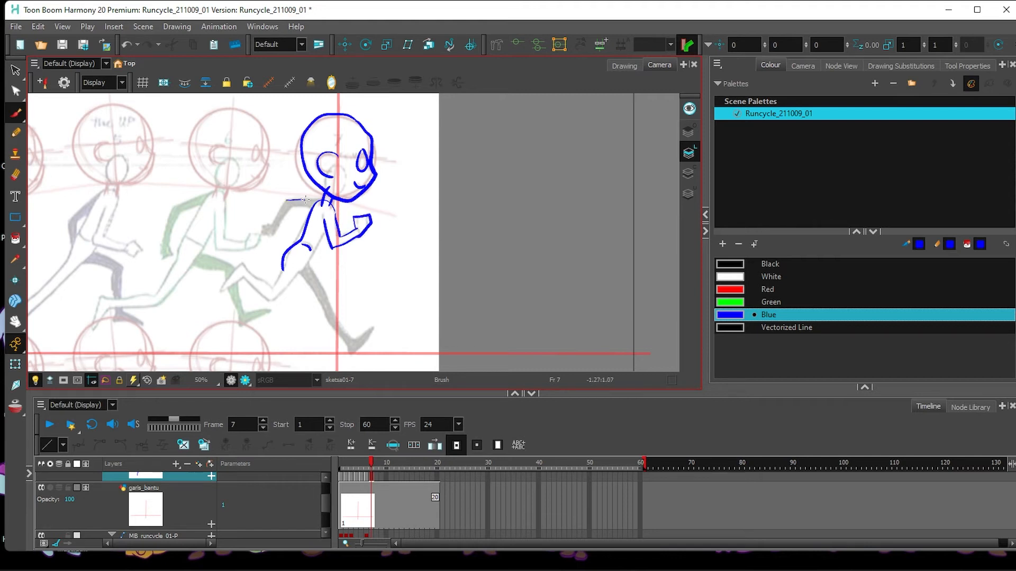
left_click_drag(264, 229, 274, 226)
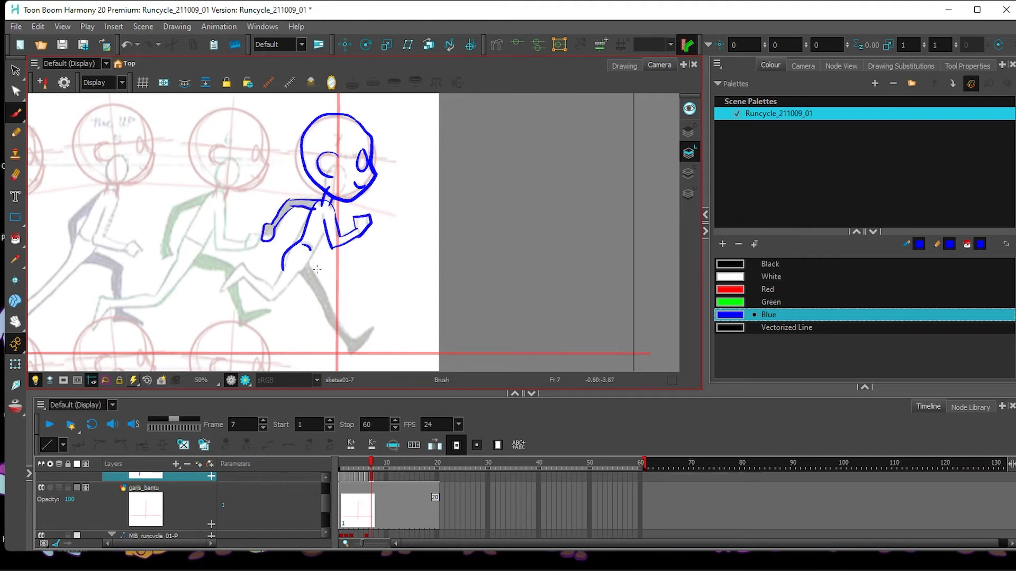
mouse_move(309, 257)
left_mouse_down()
mouse_move(348, 332)
mouse_move(339, 339)
mouse_move(373, 329)
mouse_move(345, 332)
left_mouse_up()
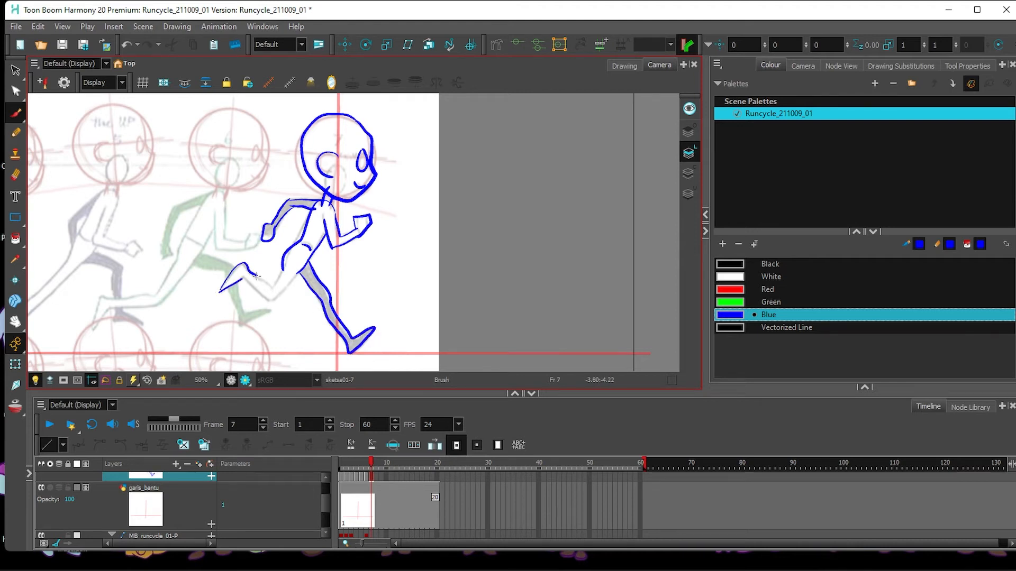
mouse_move(282, 268)
left_mouse_down()
mouse_move(270, 304)
mouse_move(298, 269)
left_mouse_up()
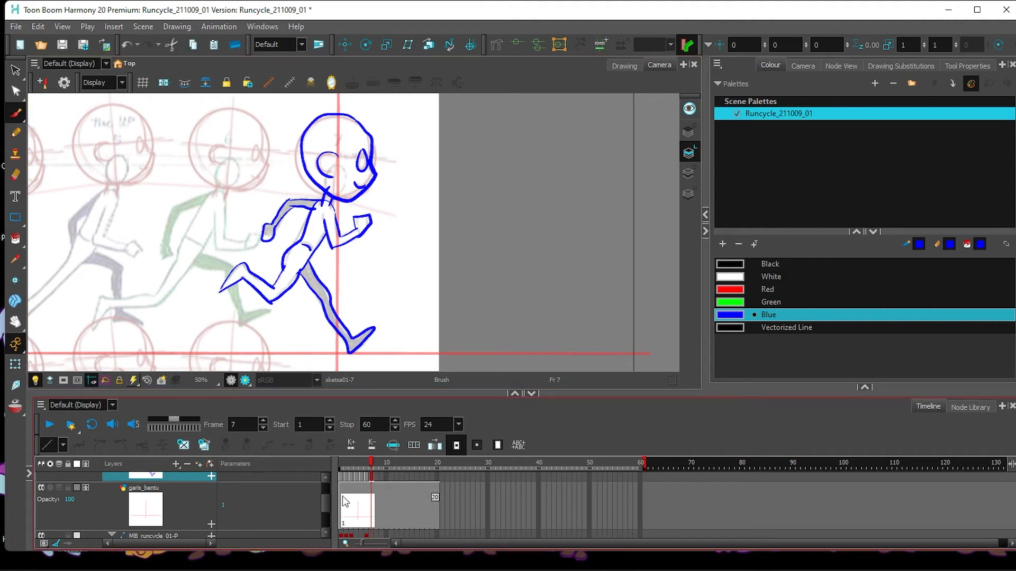
Move the reference sheet at its frame 6 keyframe so the lower row's first pose sits on both guide lines.
left_click_drag(327, 506, 328, 521)
left_click(366, 484)
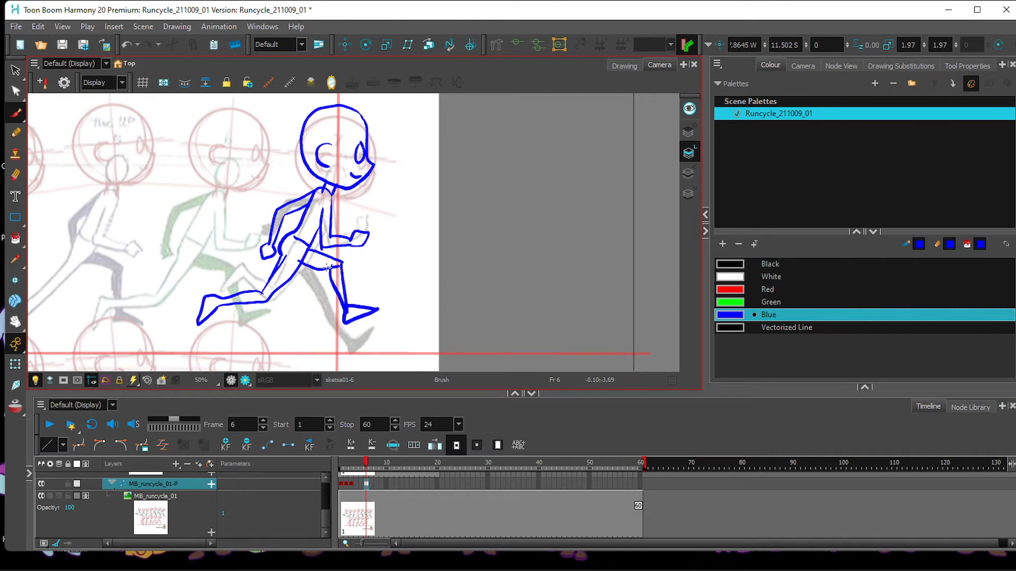
left_click(16, 365)
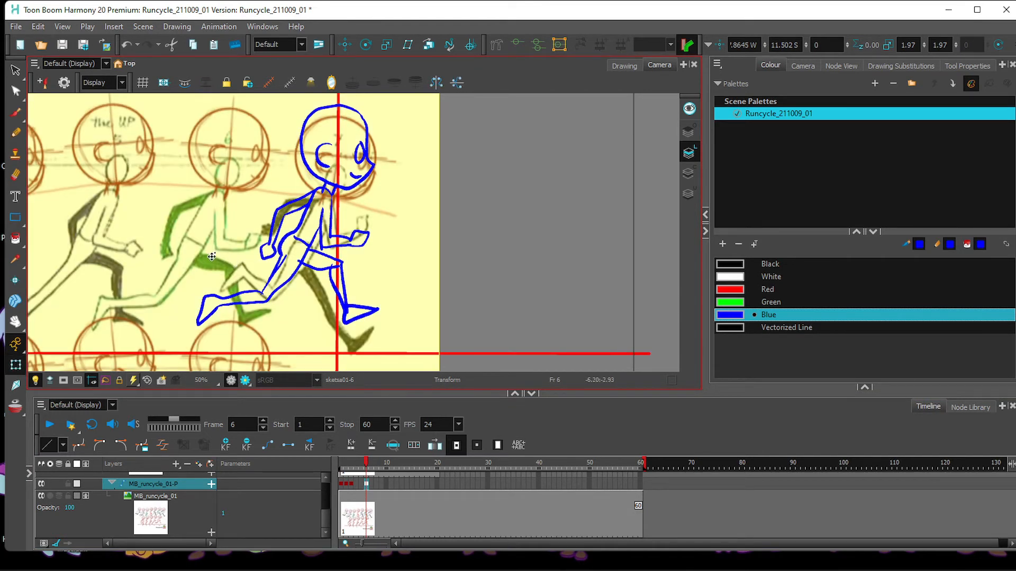
left_click_drag(192, 261, 412, 151)
left_click_drag(185, 238, 373, 170)
left_click_drag(222, 216, 350, 196)
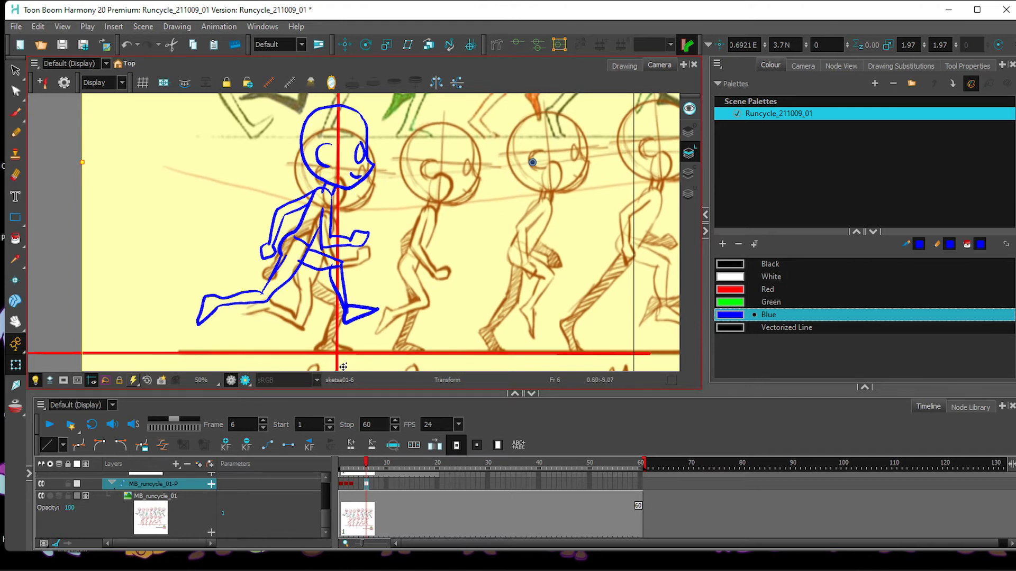
Trace the head, face, neck and torso of the lower row's first pose with the Brush on frame 8 of sketsa01.
scroll(324, 500, "up", 3)
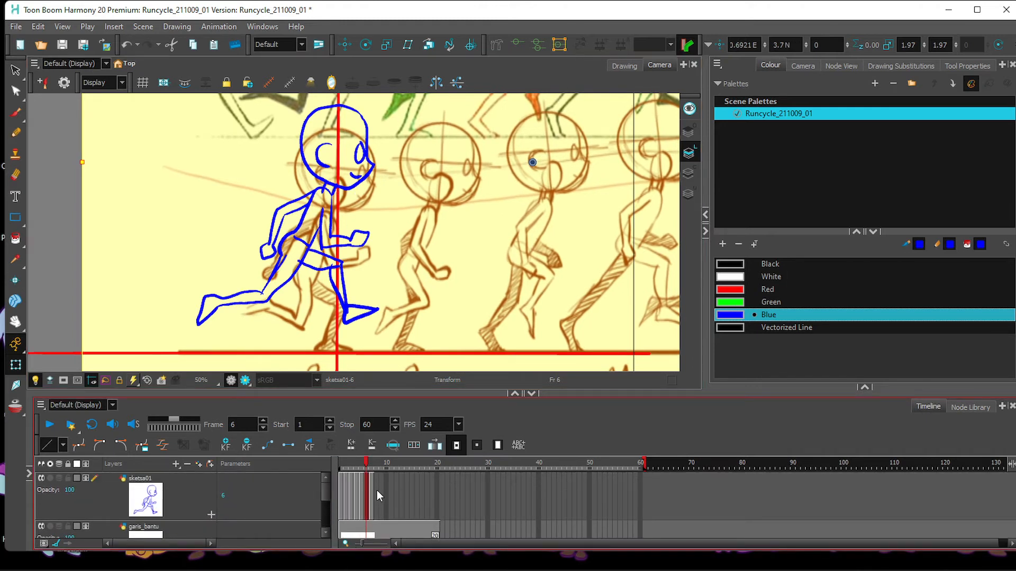
left_click(376, 493)
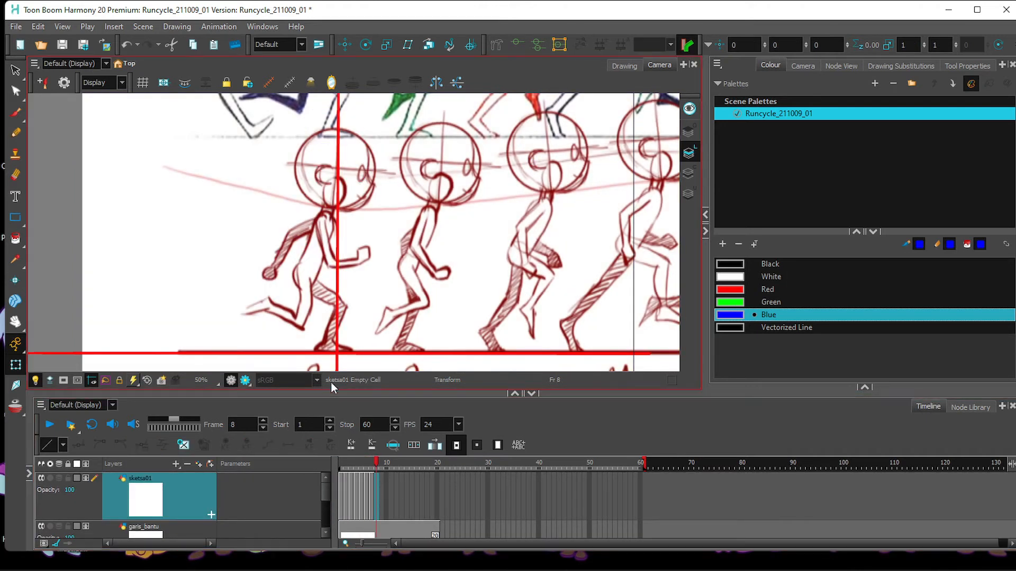
mouse_move(424, 285)
left_mouse_down()
mouse_move(422, 268)
mouse_move(428, 297)
left_mouse_up()
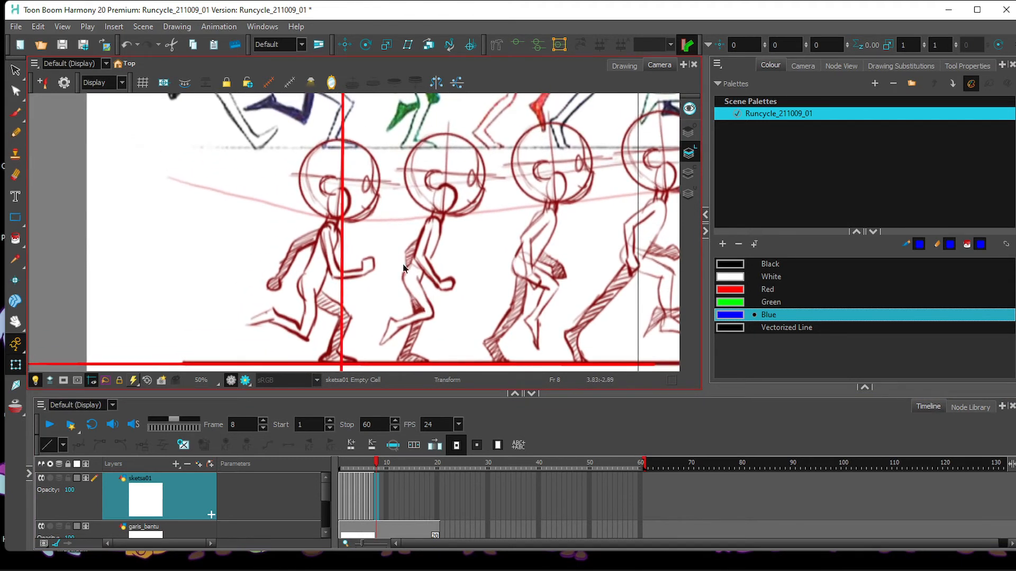
key("alt+b")
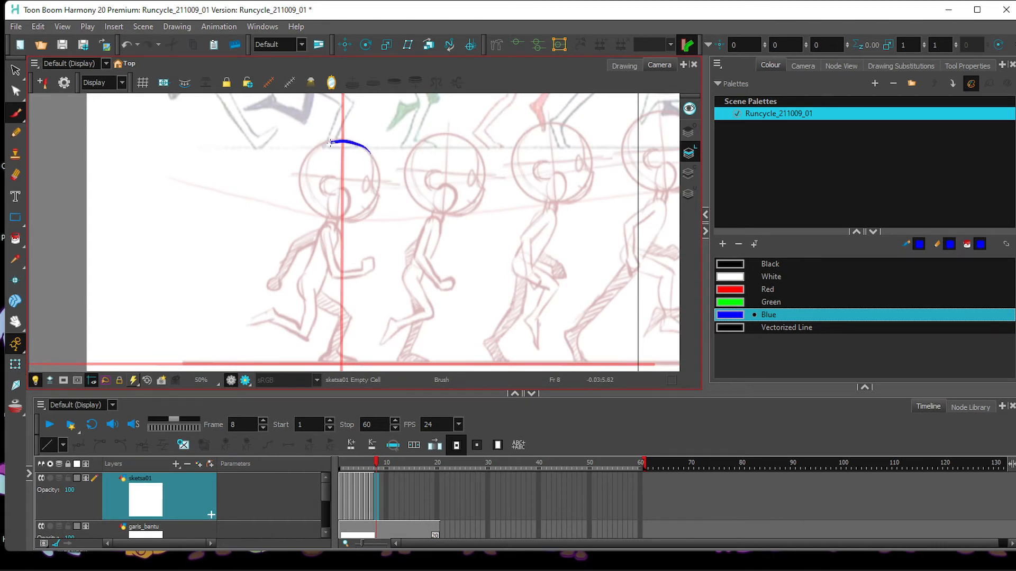
mouse_move(305, 185)
left_mouse_down()
mouse_move(349, 224)
mouse_move(379, 197)
left_mouse_up()
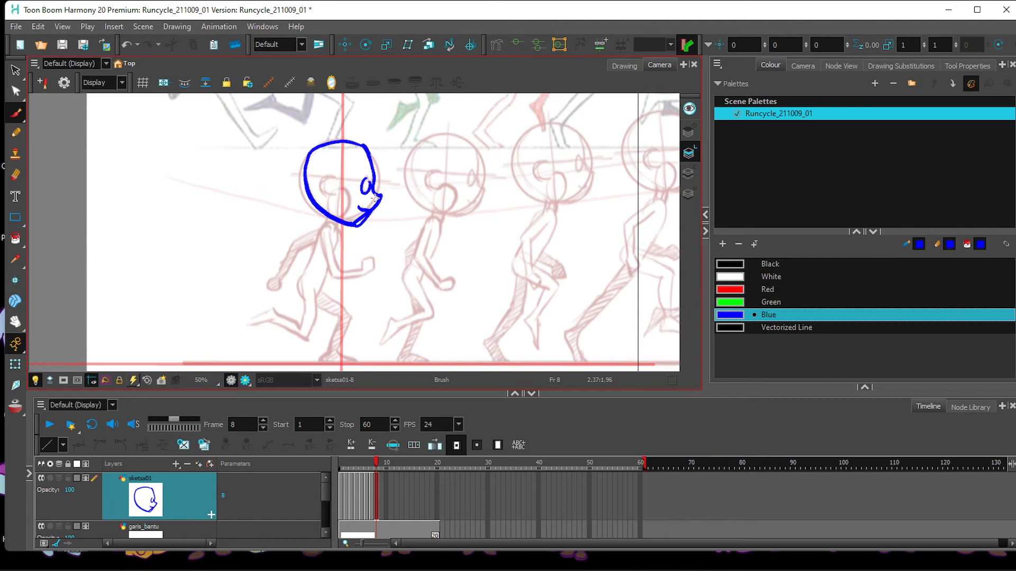
left_click_drag(320, 186, 336, 201)
left_click_drag(299, 284, 306, 301)
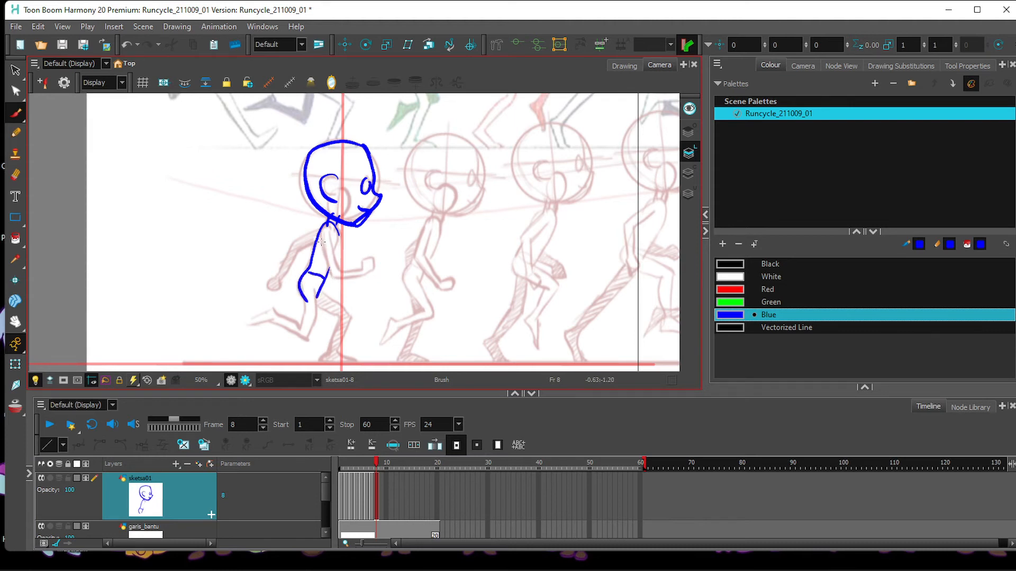
Trace the arms and both legs of the lower row's first pose on frame 8.
mouse_move(327, 233)
left_mouse_down()
mouse_move(353, 269)
mouse_move(372, 255)
mouse_move(377, 266)
mouse_move(361, 272)
mouse_move(289, 246)
mouse_move(281, 275)
mouse_move(310, 245)
mouse_move(281, 283)
left_mouse_up()
mouse_move(243, 325)
left_mouse_down()
mouse_move(270, 305)
mouse_move(301, 329)
left_mouse_up()
left_click_drag(317, 295, 307, 344)
mouse_move(267, 320)
left_mouse_down()
mouse_move(307, 341)
mouse_move(238, 324)
left_mouse_up()
mouse_move(318, 290)
left_mouse_down()
mouse_move(351, 316)
mouse_move(339, 354)
left_mouse_up()
mouse_move(317, 304)
left_mouse_down()
mouse_move(339, 322)
mouse_move(327, 359)
mouse_move(361, 363)
left_mouse_up()
Shift the reference sheet at its frame 6 keyframe so the lower row's second pose sits on the vertical guide line.
left_click_drag(325, 492, 325, 510)
left_click(366, 512)
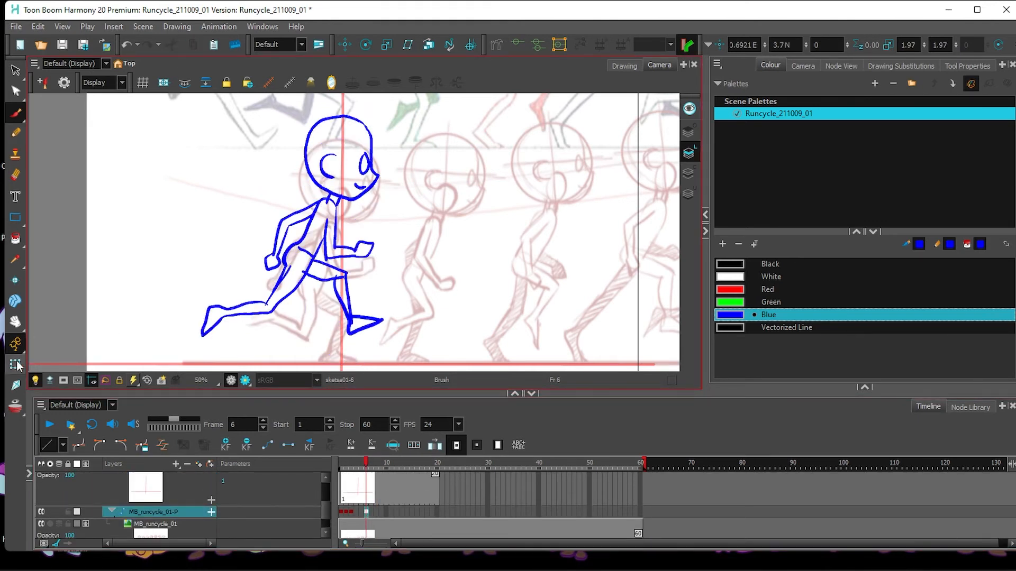
left_click(15, 364)
left_click_drag(521, 254, 428, 267)
Trace the head, face, neck and torso of the lower row's second pose with the Brush on frame 9 of sketsa01.
left_click_drag(326, 503, 328, 482)
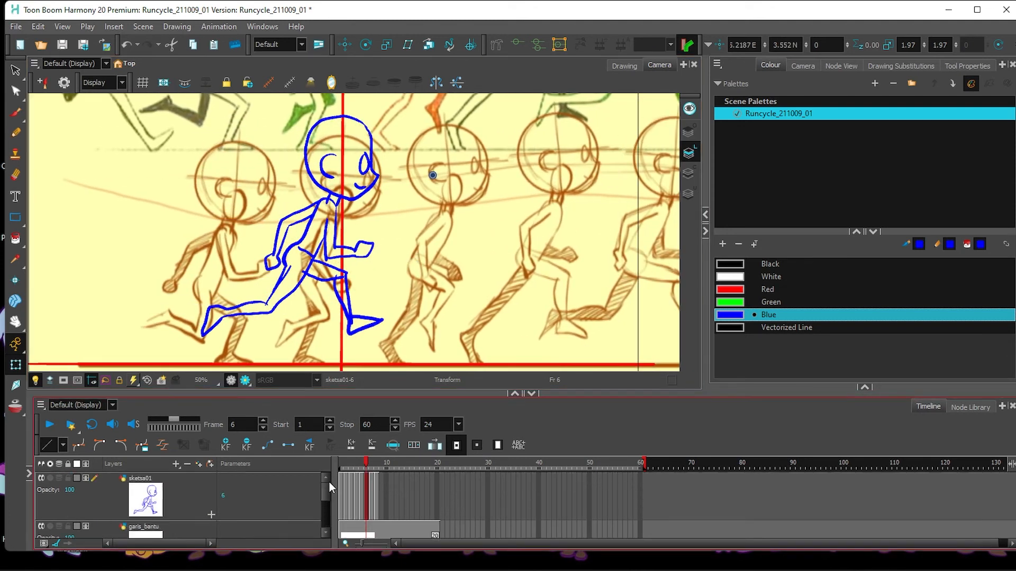
left_click(381, 496)
left_click(15, 112)
mouse_move(335, 136)
left_mouse_down()
mouse_move(303, 164)
mouse_move(326, 206)
mouse_move(362, 144)
mouse_move(377, 202)
mouse_move(350, 217)
left_mouse_up()
left_click_drag(358, 201, 369, 205)
left_click_drag(365, 169, 366, 188)
mouse_move(337, 174)
left_mouse_down()
mouse_move(324, 183)
mouse_move(333, 194)
left_mouse_up()
mouse_move(334, 208)
left_mouse_down()
mouse_move(339, 231)
mouse_move(325, 263)
left_mouse_up()
left_click_drag(307, 266, 319, 275)
Trace the arms and both legs of the lower row's second pose on frame 9.
mouse_move(319, 232)
left_mouse_down()
mouse_move(310, 268)
mouse_move(350, 287)
left_mouse_up()
left_click_drag(314, 258, 300, 292)
mouse_move(320, 236)
left_mouse_down()
mouse_move(302, 271)
mouse_move(332, 317)
mouse_move(323, 312)
mouse_move(272, 350)
left_mouse_up()
mouse_move(272, 350)
left_mouse_down()
mouse_move(293, 330)
mouse_move(336, 321)
left_mouse_up()
left_click_drag(306, 294, 328, 363)
Shift the reference sheet at its frame 6 keyframe so the lower row's third pose sits on the vertical guide line.
left_click_drag(326, 490, 326, 511)
left_click(366, 510)
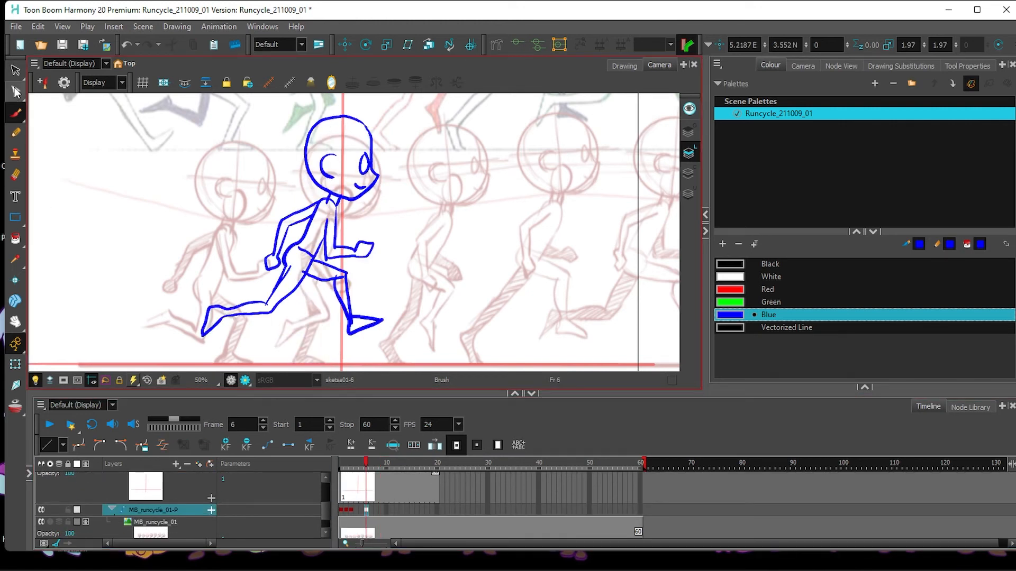
key("shift+t")
mouse_move(536, 265)
left_mouse_down()
mouse_move(399, 267)
mouse_move(432, 260)
left_mouse_up()
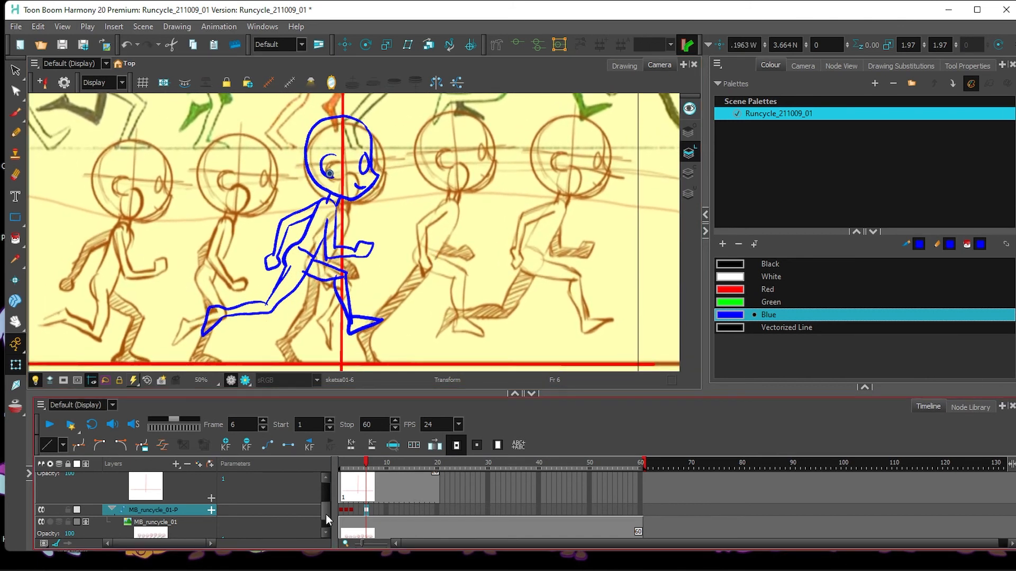
Trace the head, face, neck and torso of the lower row's third pose with the Brush on frame 10 of sketsa01.
left_click(381, 501)
left_click(384, 501)
key("alt+b")
mouse_move(365, 131)
left_mouse_down()
mouse_move(325, 128)
mouse_move(346, 208)
mouse_move(384, 177)
mouse_move(370, 156)
left_mouse_up()
left_click_drag(366, 185, 373, 190)
left_click_drag(338, 162, 339, 210)
left_click_drag(349, 204, 323, 225)
mouse_move(334, 216)
left_mouse_down()
mouse_move(318, 230)
mouse_move(328, 289)
left_mouse_up()
Trace the arms and both legs of the lower row's third pose on frame 10.
left_click_drag(311, 248, 310, 281)
mouse_move(348, 214)
left_mouse_down()
mouse_move(333, 259)
mouse_move(358, 278)
left_mouse_up()
mouse_move(328, 265)
left_mouse_down()
mouse_move(347, 281)
mouse_move(331, 320)
left_mouse_up()
mouse_move(340, 286)
left_mouse_down()
mouse_move(329, 345)
mouse_move(330, 319)
mouse_move(280, 358)
mouse_move(320, 283)
left_mouse_up()
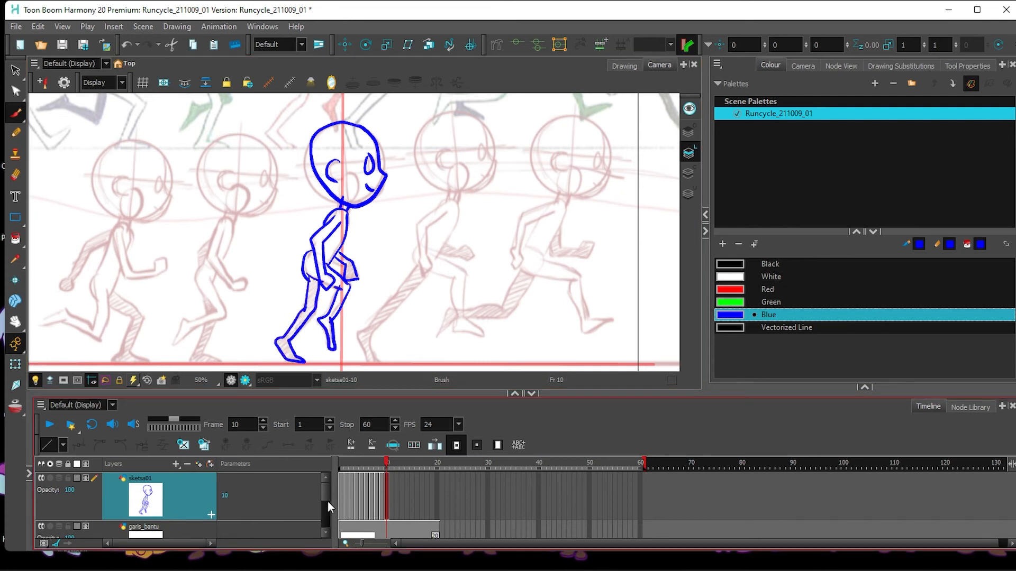
Shift the reference sheet at its frame 6 keyframe so the lower row's fourth pose sits on the vertical guide line.
scroll(328, 506, "down", 2)
left_click(367, 510)
key("shift+t")
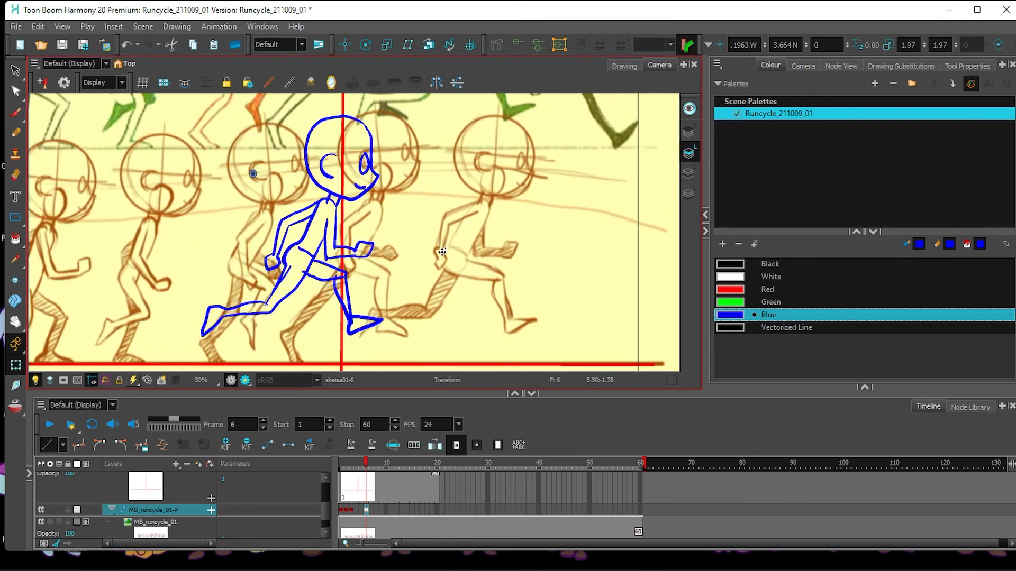
left_click_drag(443, 252, 408, 253)
Trace the head, neck, torso and arms of the lower row's fourth pose with the Brush on frame 11 of sketsa01.
left_click_drag(324, 515, 326, 482)
left_click(391, 495)
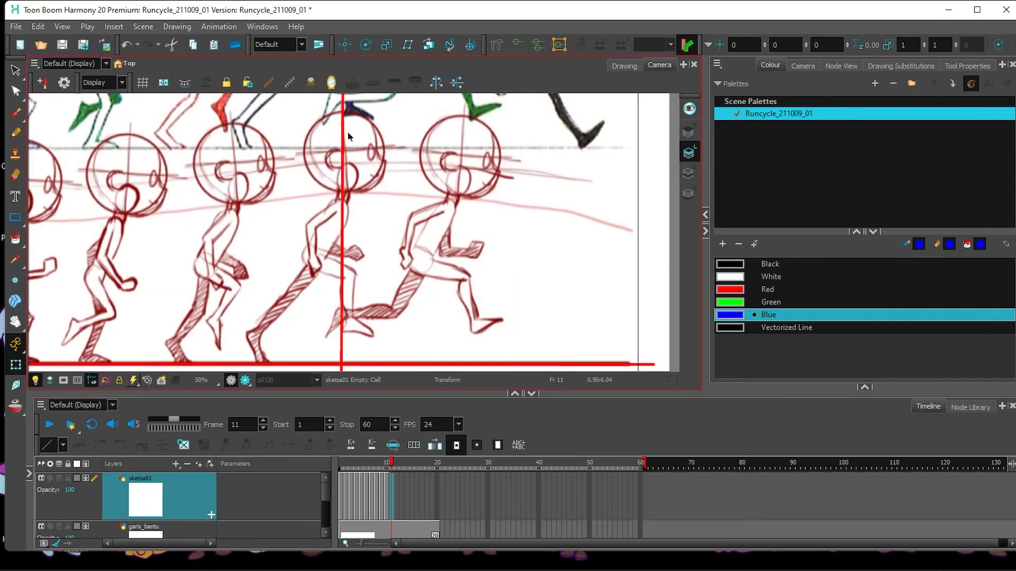
key("alt+b")
mouse_move(372, 123)
left_mouse_down()
mouse_move(338, 110)
mouse_move(350, 195)
mouse_move(383, 177)
mouse_move(360, 193)
left_mouse_up()
left_click_drag(369, 142, 376, 176)
left_click_drag(342, 151, 337, 204)
mouse_move(348, 186)
left_mouse_down()
mouse_move(346, 207)
mouse_move(306, 227)
mouse_move(305, 260)
mouse_move(320, 254)
mouse_move(331, 211)
mouse_move(325, 255)
left_mouse_up()
left_click_drag(300, 249, 311, 276)
Trace the bent front leg and the extended rear leg of the lower row's fourth pose on frame 11.
mouse_move(317, 245)
left_mouse_down()
mouse_move(363, 255)
mouse_move(348, 331)
mouse_move(374, 340)
left_mouse_up()
mouse_move(349, 276)
left_mouse_down()
mouse_move(353, 315)
mouse_move(378, 343)
left_mouse_up()
mouse_move(317, 276)
left_mouse_down()
mouse_move(259, 341)
mouse_move(306, 270)
left_mouse_up()
mouse_move(260, 329)
left_mouse_down()
mouse_move(249, 336)
mouse_move(257, 364)
left_mouse_up()
left_click_drag(257, 364, 272, 364)
left_click_drag(272, 364, 259, 339)
Shift the reference sheet at its frame 6 keyframe so the lower row's last pose sits on the vertical guide line.
left_click_drag(325, 493, 325, 512)
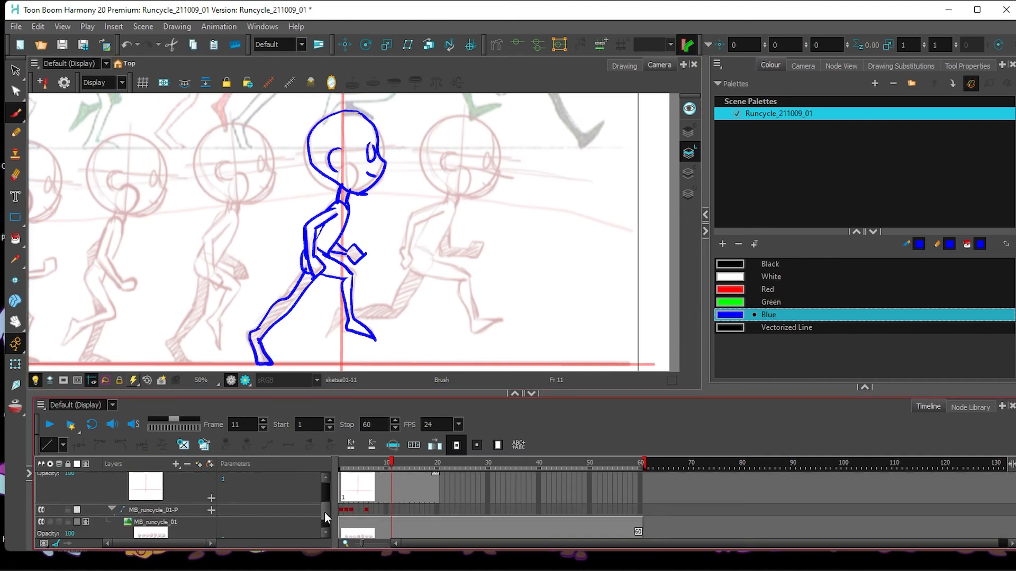
left_click(366, 510)
key("shift+t")
left_click_drag(506, 245, 398, 264)
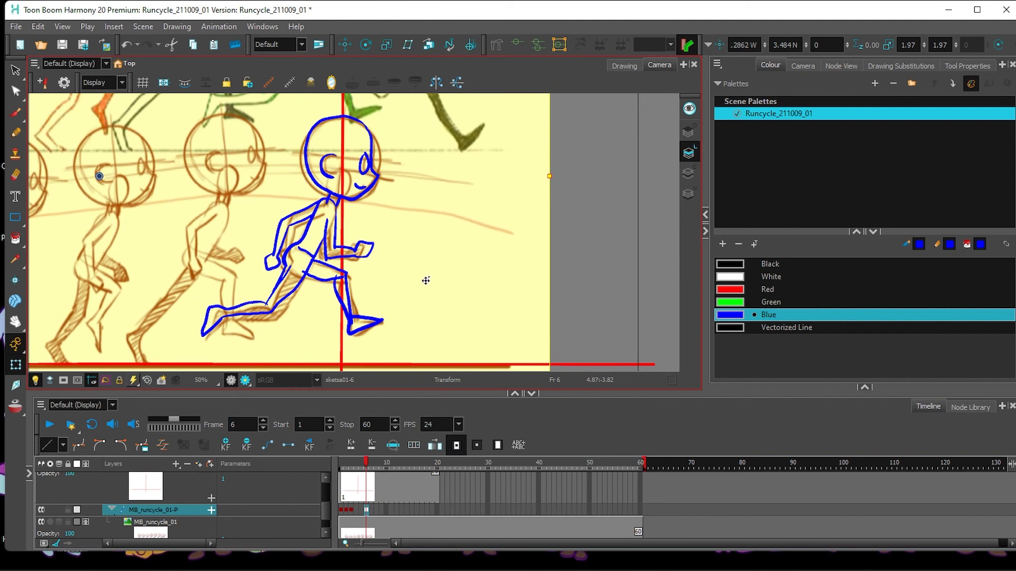
Trace the head, neck, torso and arms of the lower row's last pose with the Brush on frame 12 of sketsa01.
scroll(312, 488, "up", 3)
left_click(399, 497)
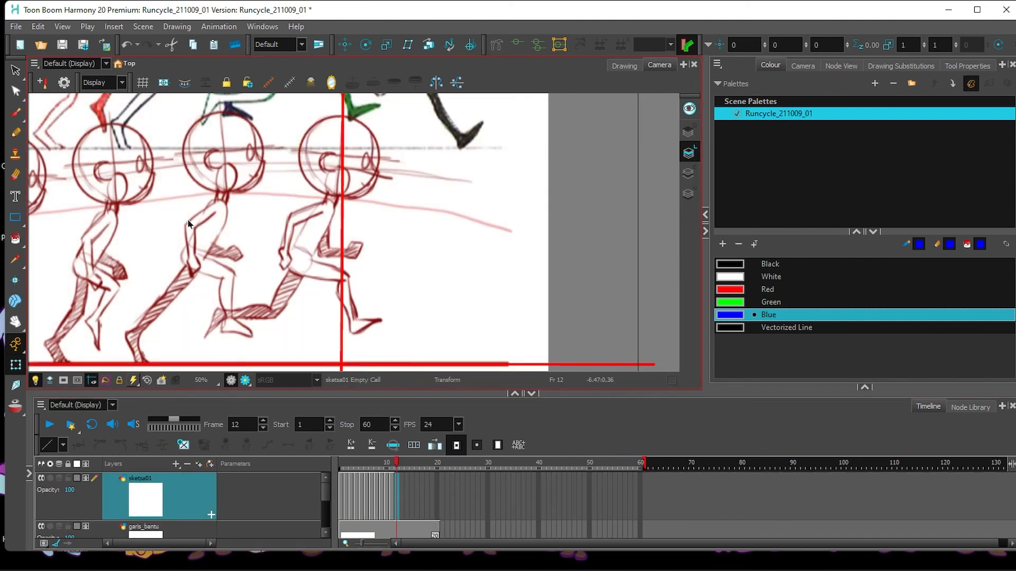
key("alt+b")
mouse_move(305, 142)
left_mouse_down()
mouse_move(371, 127)
mouse_move(378, 171)
mouse_move(305, 161)
mouse_move(305, 141)
left_mouse_up()
mouse_move(337, 154)
left_mouse_down()
mouse_move(327, 174)
mouse_move(365, 153)
left_mouse_up()
left_click_drag(360, 181, 371, 179)
mouse_move(326, 203)
left_mouse_down()
mouse_move(312, 204)
mouse_move(281, 248)
mouse_move(288, 267)
mouse_move(299, 223)
mouse_move(292, 247)
mouse_move(321, 255)
left_mouse_up()
mouse_move(332, 227)
left_mouse_down()
mouse_move(344, 248)
mouse_move(320, 256)
mouse_move(347, 274)
left_mouse_up()
Trace the front leg and the trailing rear leg of the lower row's last pose on frame 12.
left_click_drag(347, 273, 358, 321)
mouse_move(341, 281)
left_mouse_down()
mouse_move(350, 327)
mouse_move(357, 318)
left_mouse_up()
mouse_move(293, 271)
left_mouse_down()
mouse_move(338, 281)
mouse_move(229, 319)
left_mouse_up()
left_click_drag(299, 281, 303, 278)
left_click_drag(222, 312, 269, 310)
Return to frame 1 and hide the MB_runcycle_01-P reference sheet.
mouse_move(354, 462)
left_mouse_down()
mouse_move(338, 461)
mouse_move(324, 521)
left_mouse_up()
key("1")
key("1")
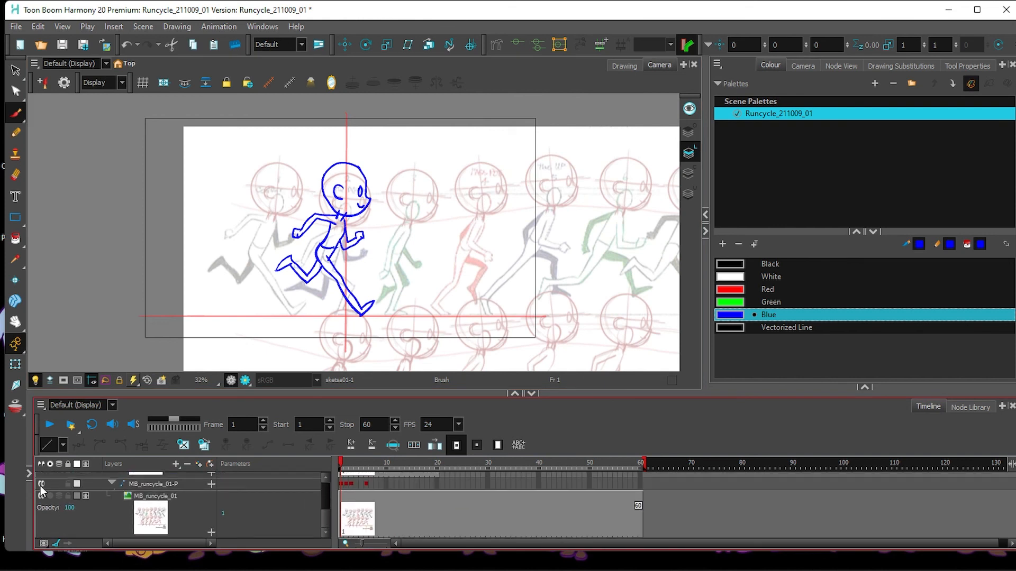
left_click(41, 484)
Set the playback stop frame to 12 and save the scene.
scroll(48, 476, "up", 3)
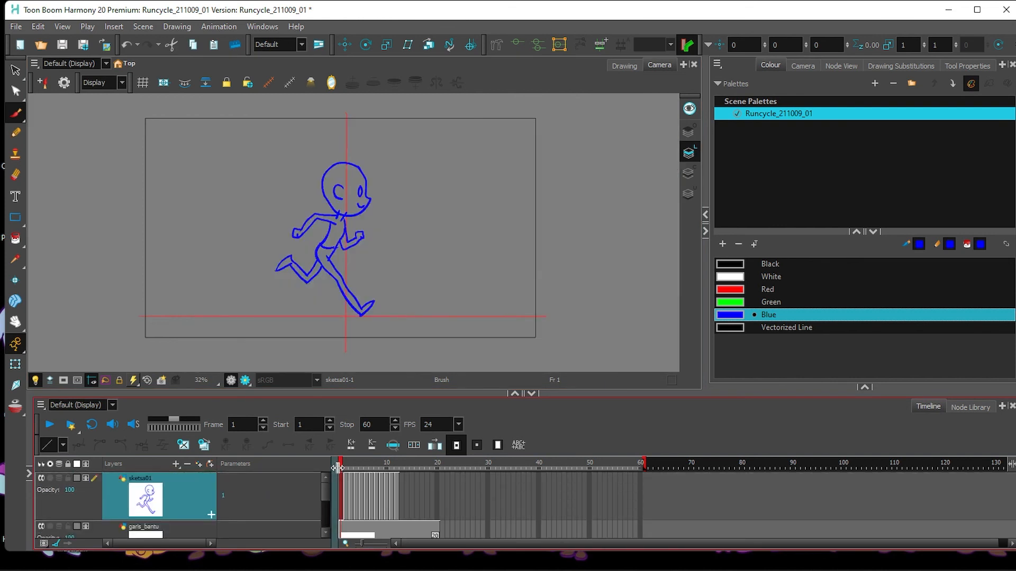
left_click(367, 541)
left_click_drag(874, 463, 447, 464)
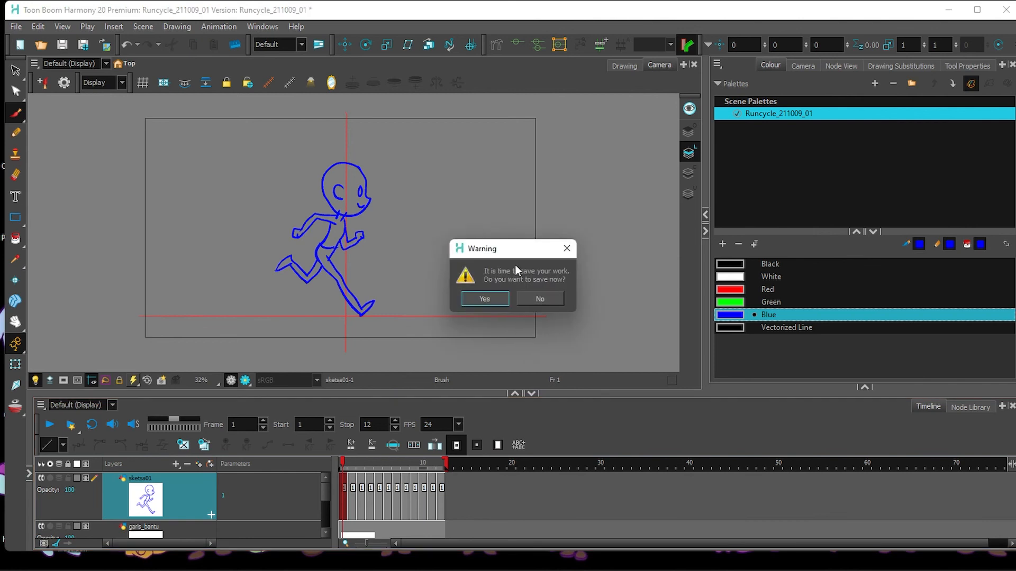
left_click(484, 299)
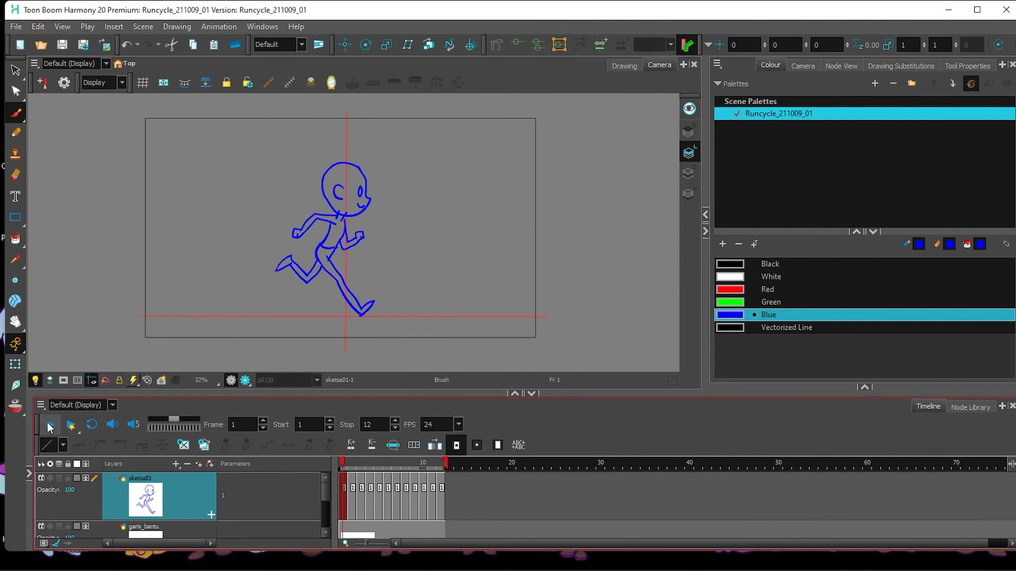
Play the run cycle on a loop with the frame rate set to 10 FPS.
left_click(49, 426)
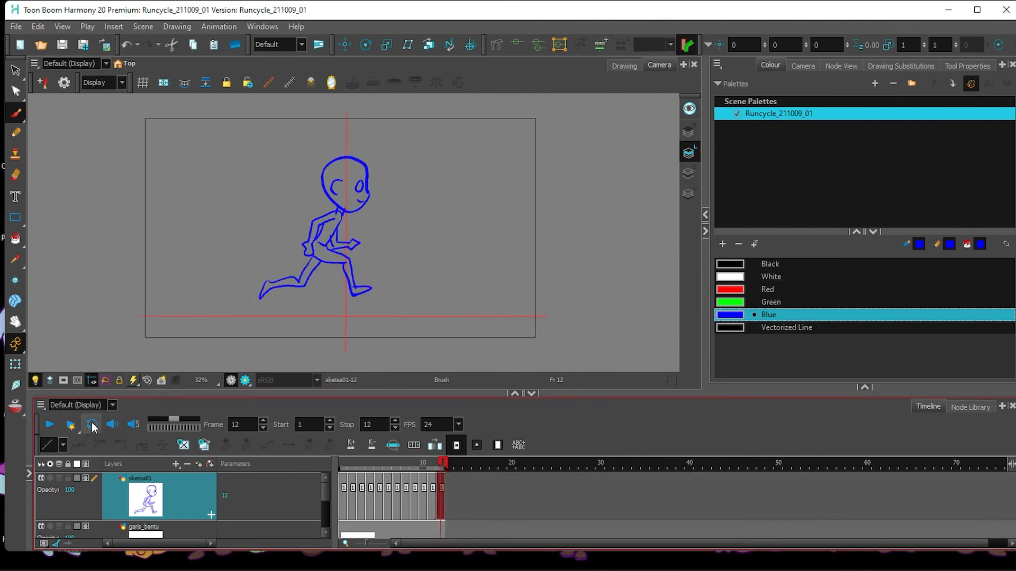
left_click(49, 425)
left_click(458, 424)
left_click(453, 447)
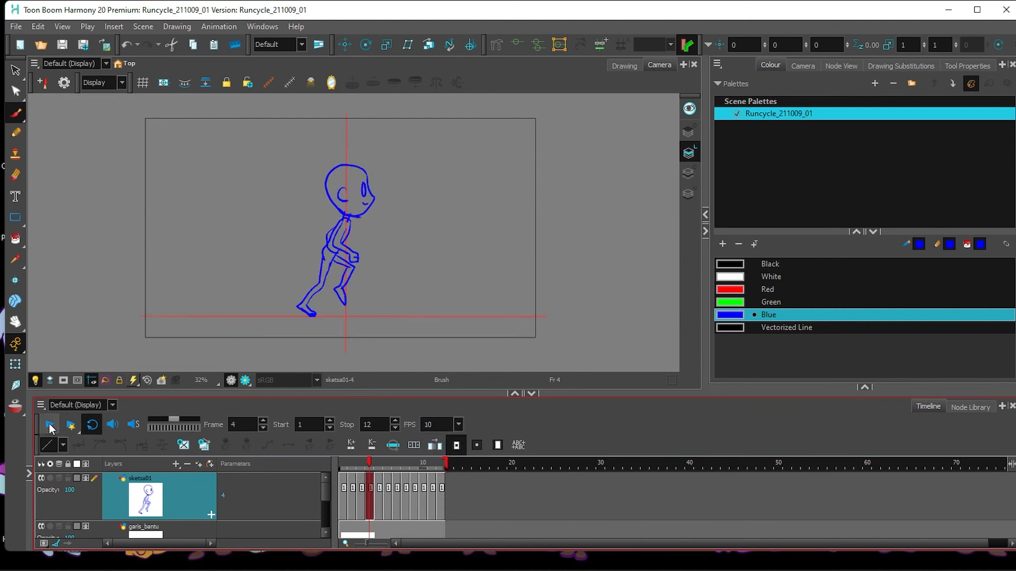
left_click(51, 425)
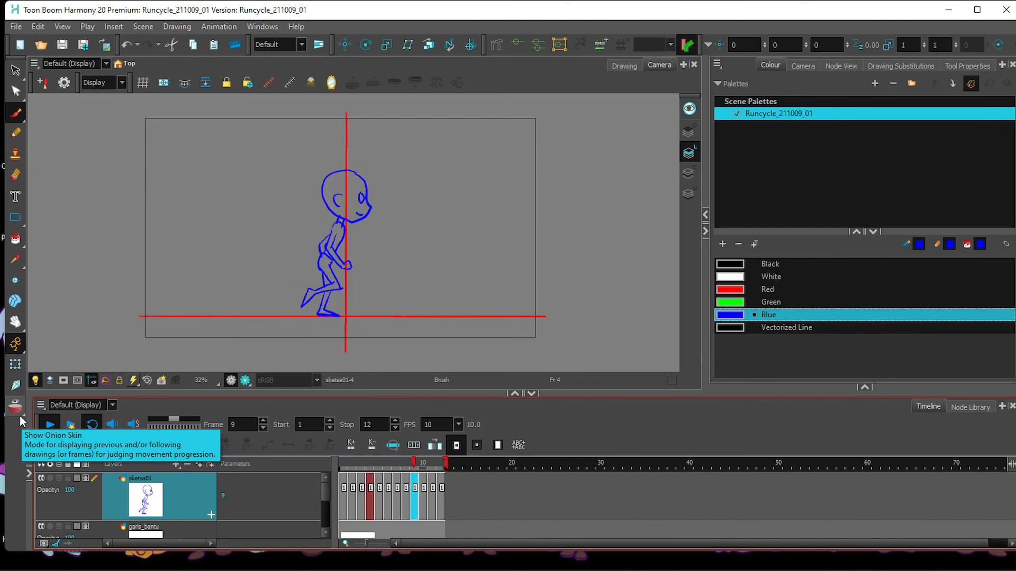